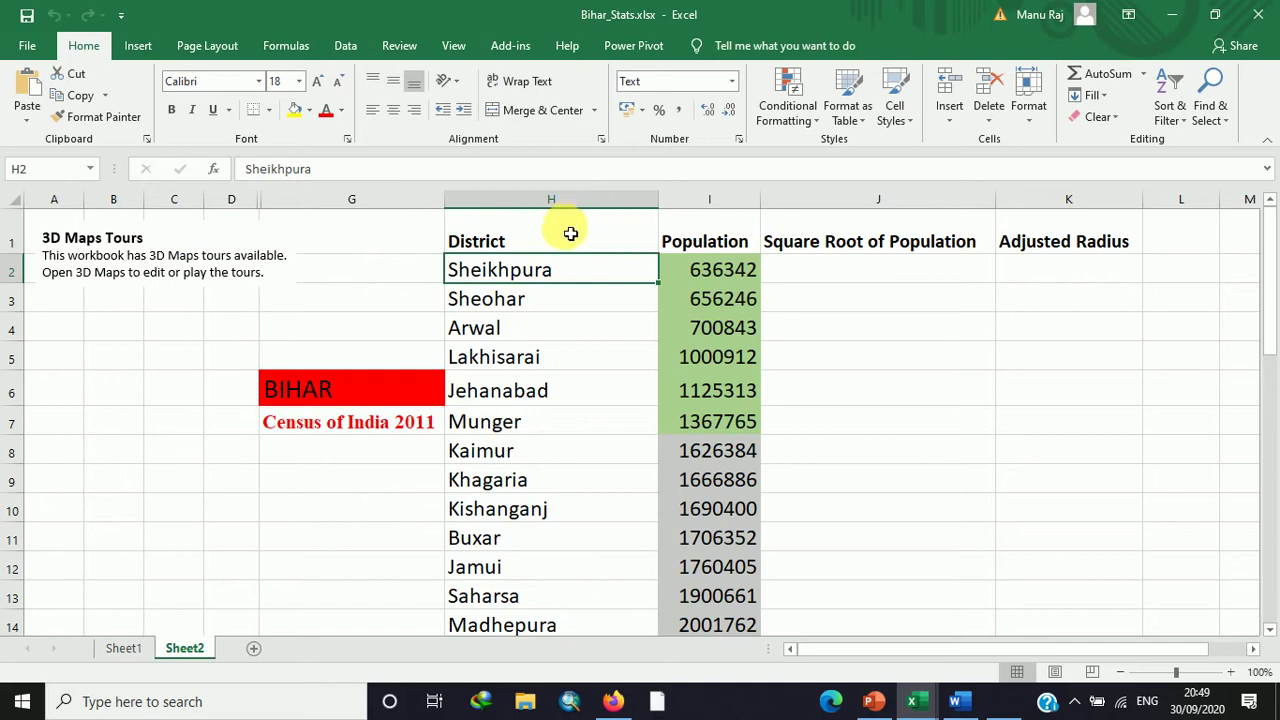
Step: AutoFit the width of the Population column
left_click(570, 233)
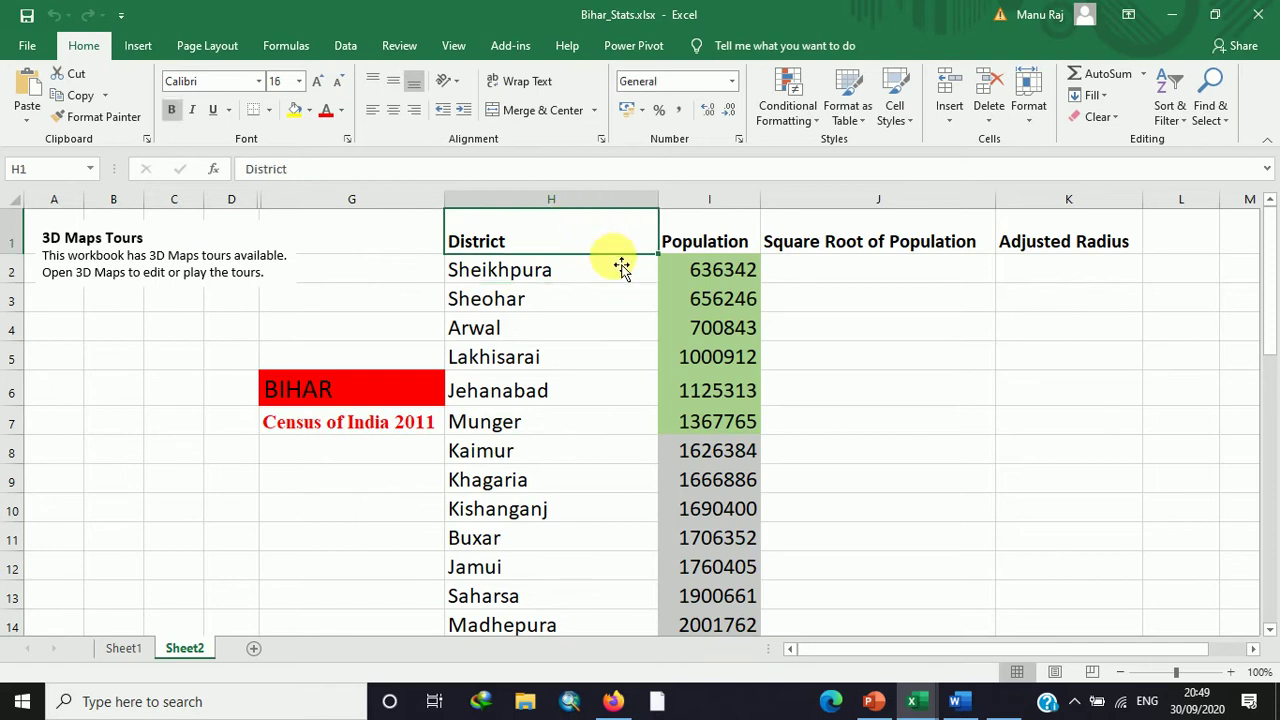
double_click(766, 200)
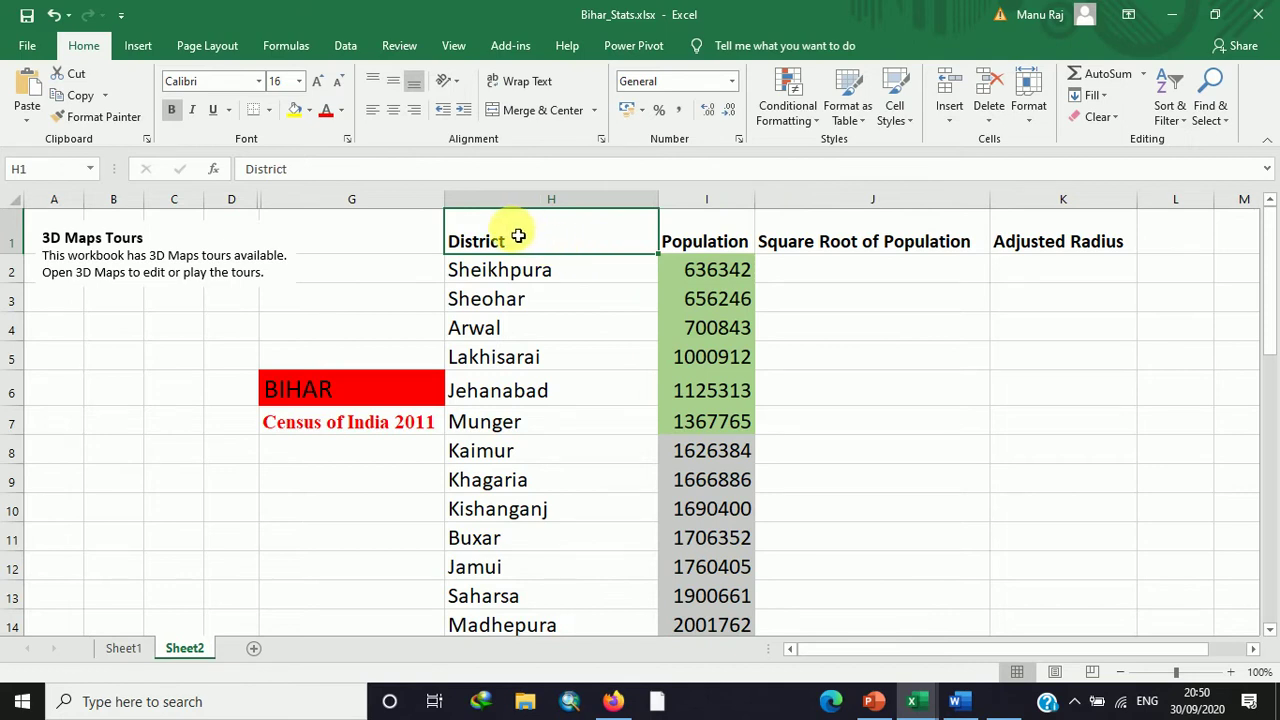
Step: Examine the BIHAR and Census of India 2011 labels and the full list of districts in column H
left_click(320, 392)
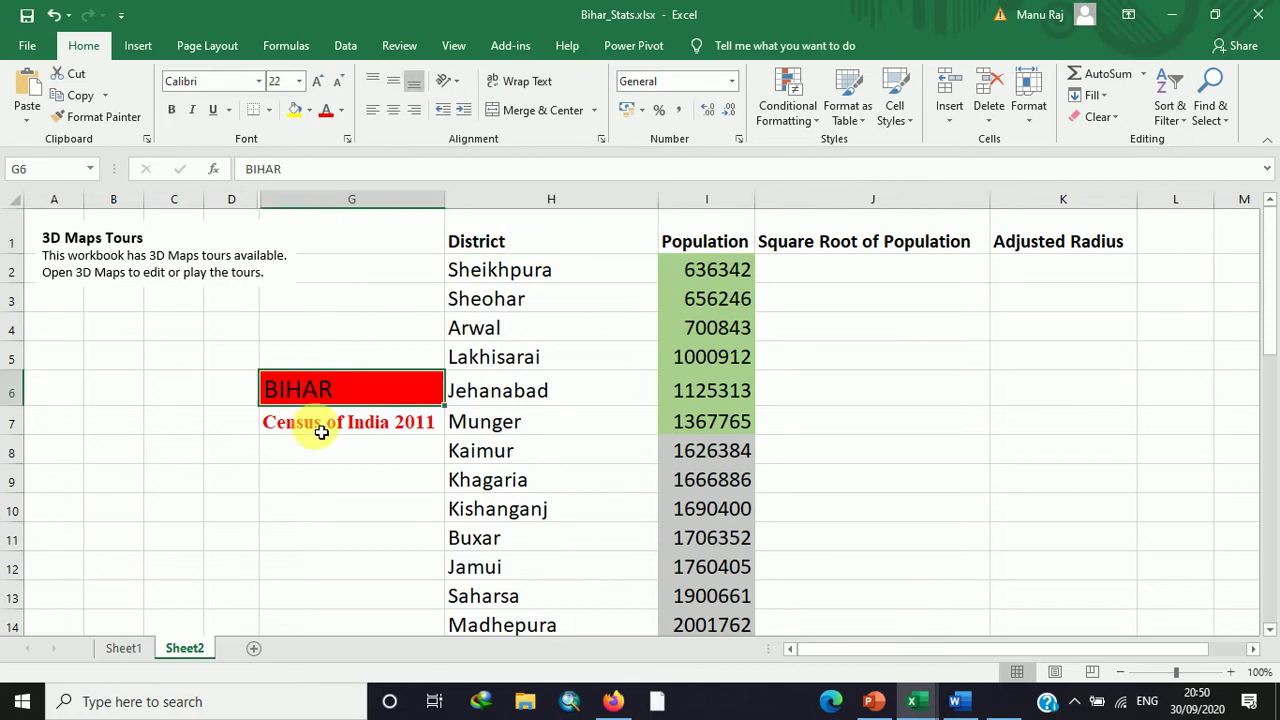
left_click(320, 432)
left_click(475, 268)
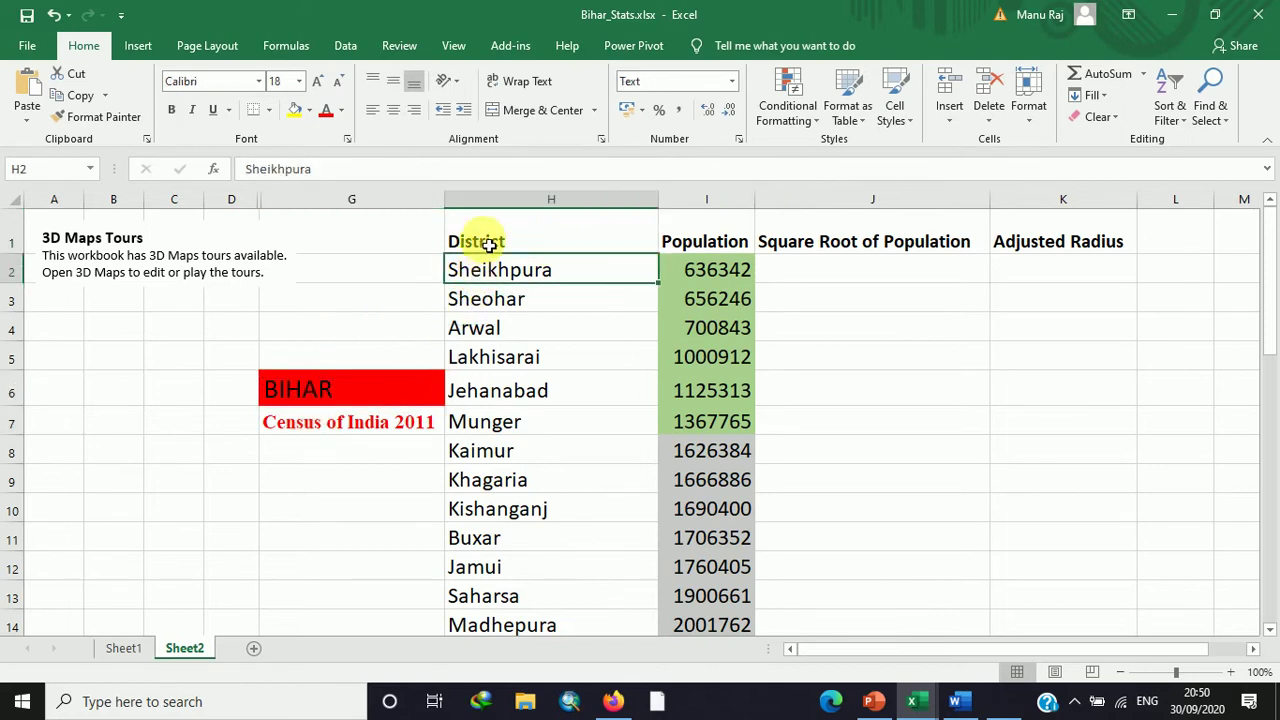
left_click(490, 243)
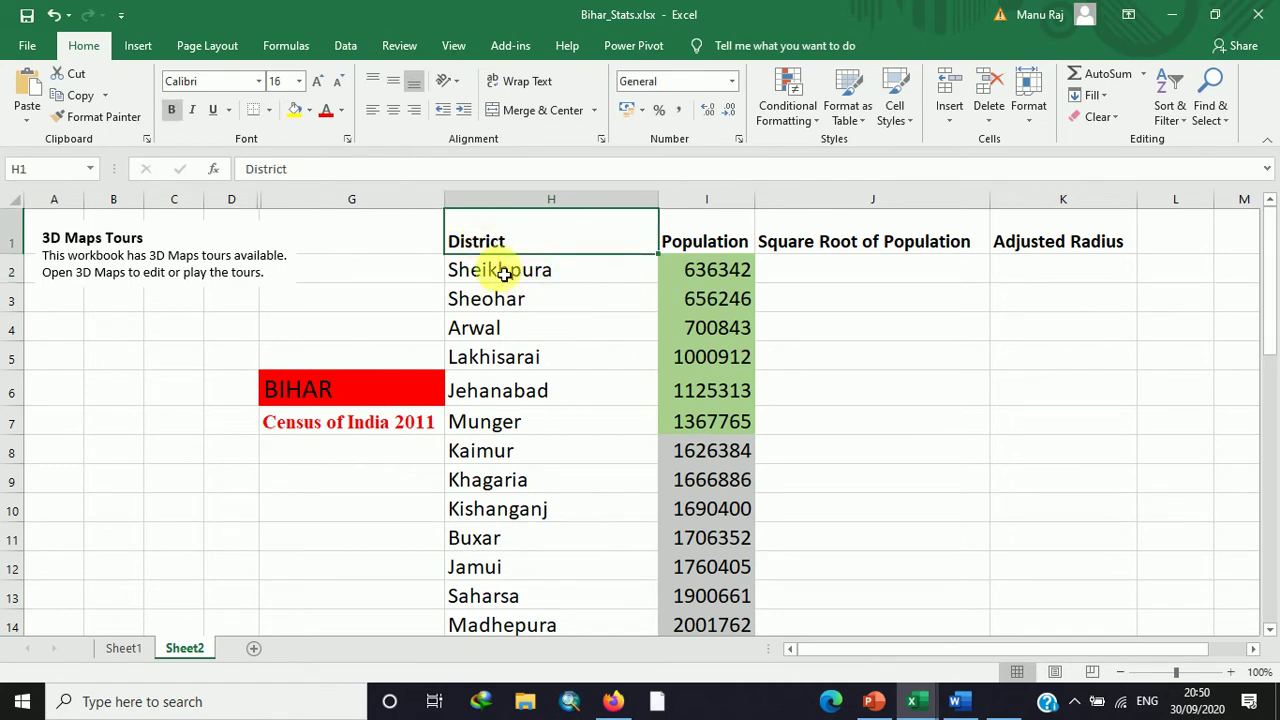
left_click(505, 272)
key("ctrl+shift+Down")
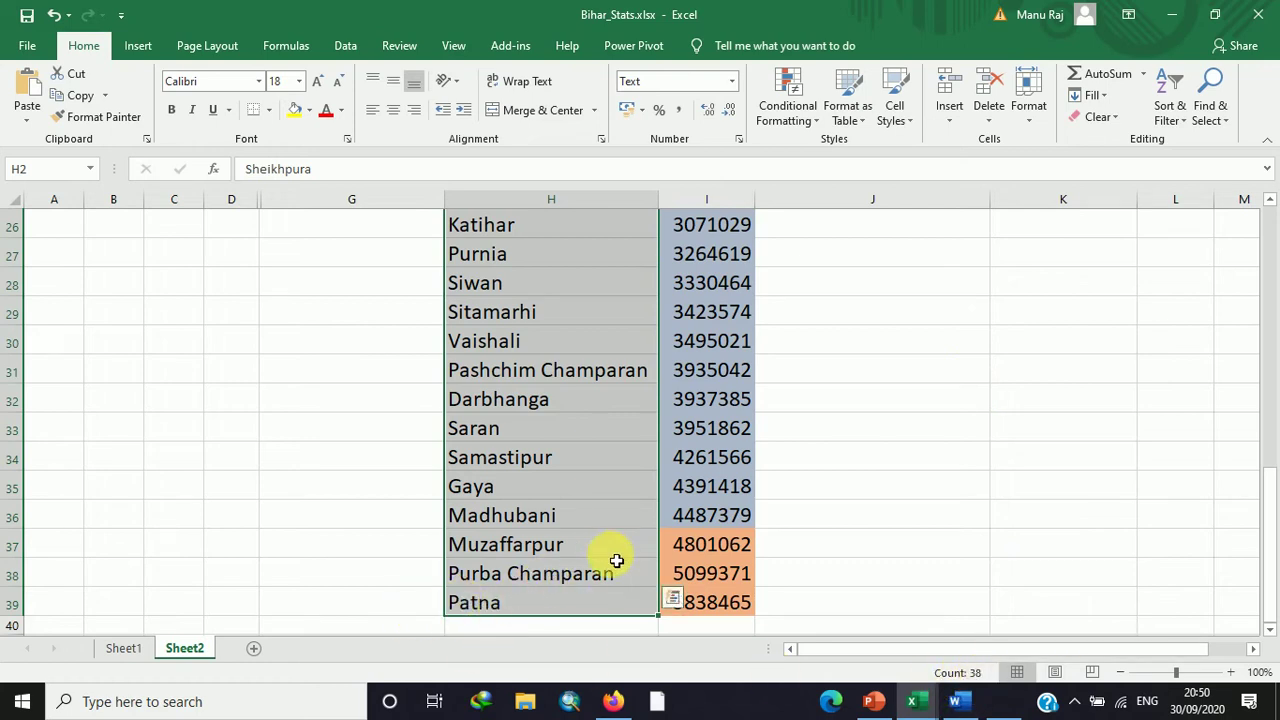
scroll(423, 584, "up", 2)
scroll(423, 584, "up", 5)
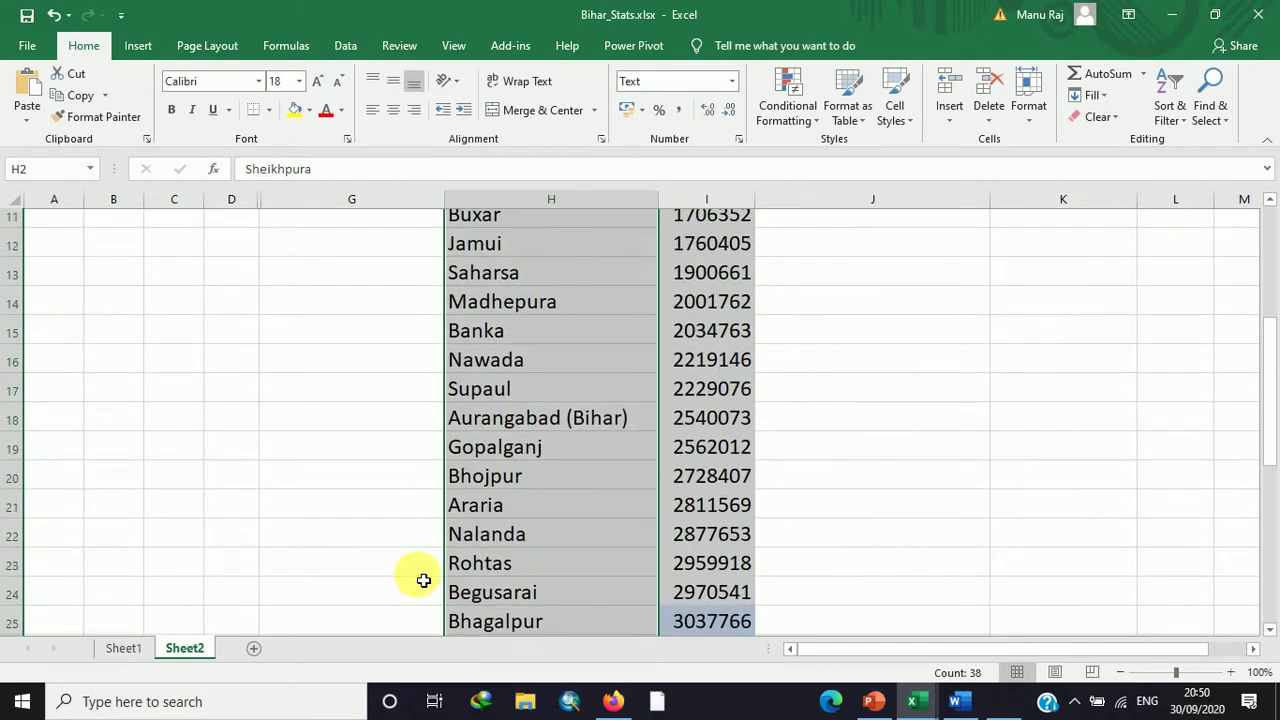
scroll(423, 577, "down", 1)
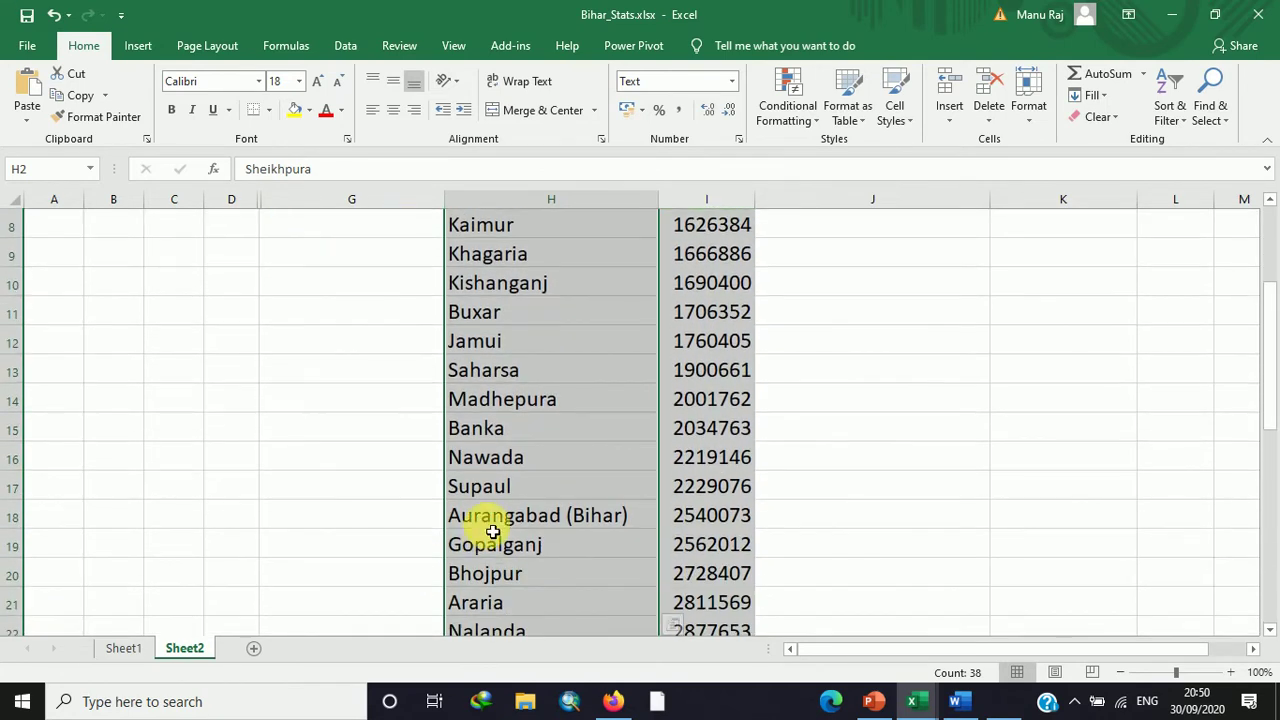
left_click(491, 522)
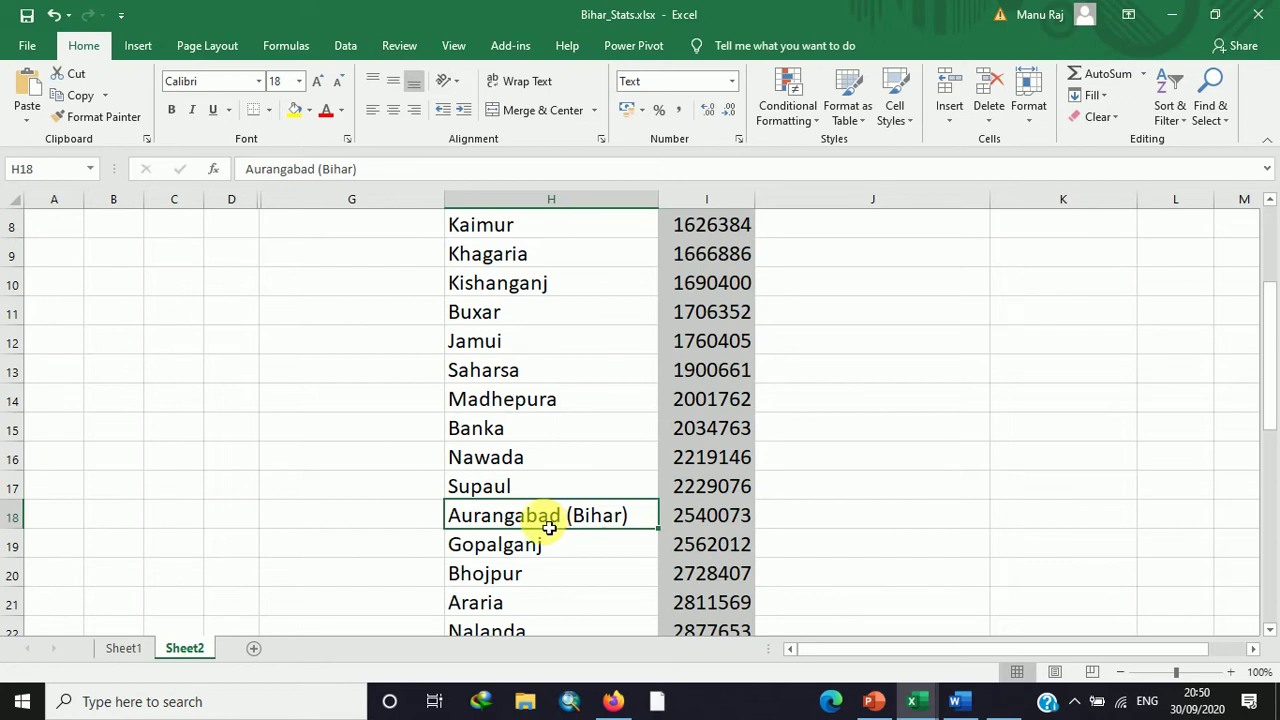
scroll(549, 528, "up", 2)
scroll(547, 529, "up", 1)
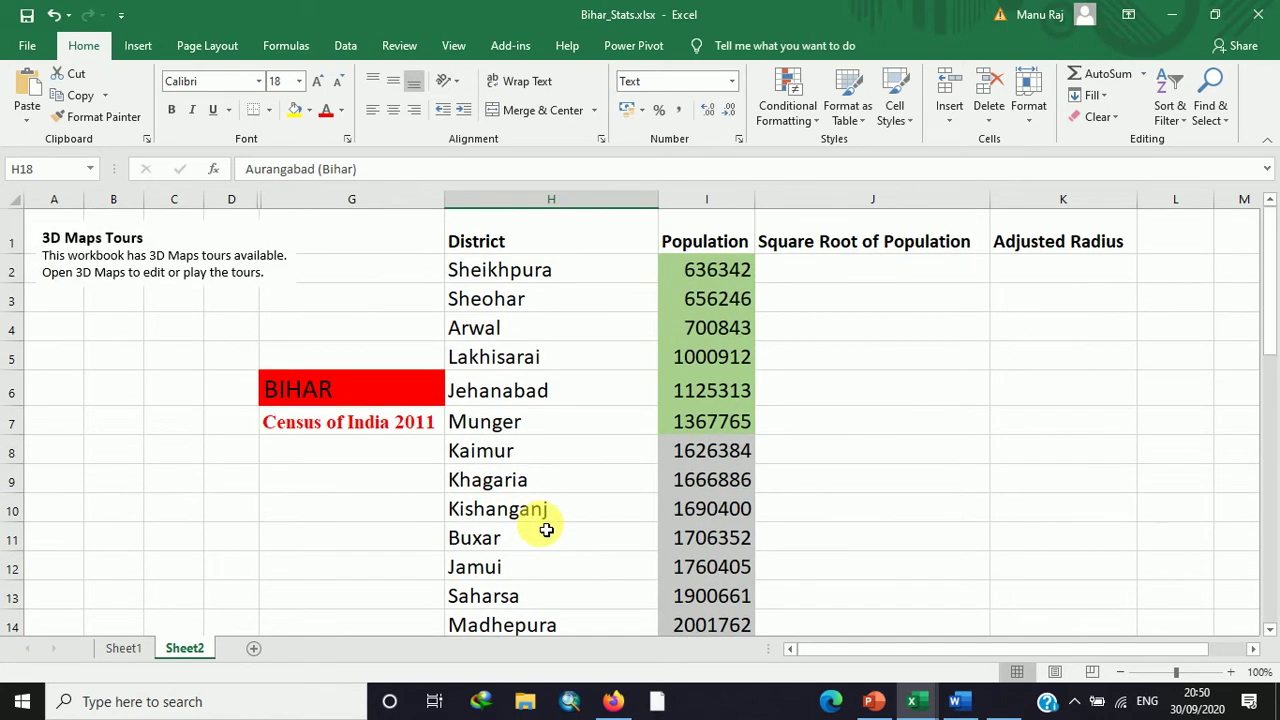
left_click(505, 238)
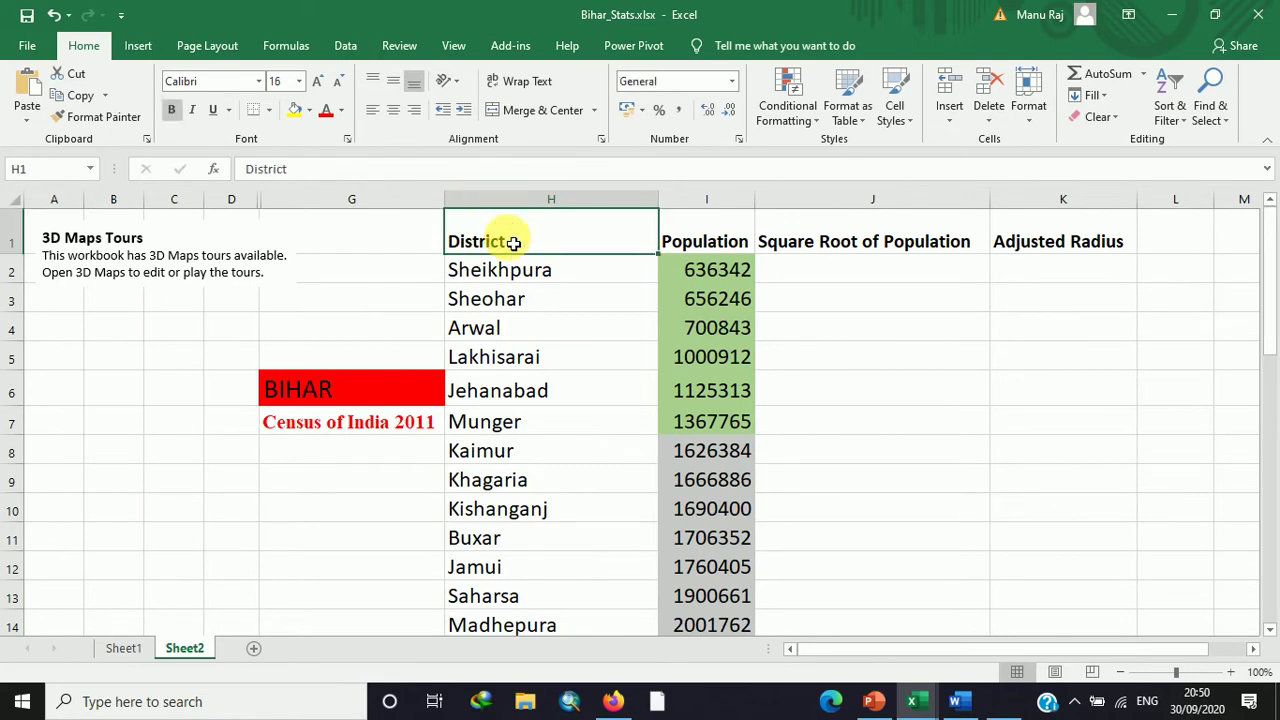
Step: Examine the district population figures in column I from the header down to the Patna row
left_click(516, 193)
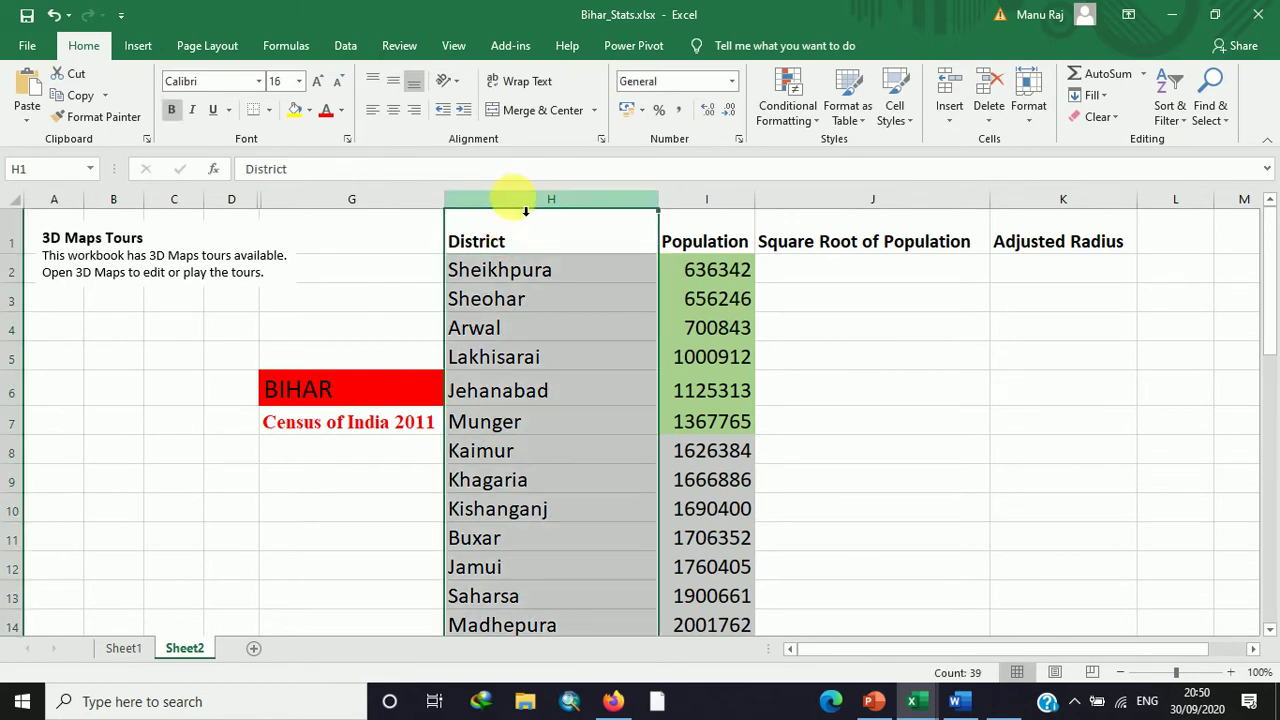
left_click_drag(525, 210, 723, 212)
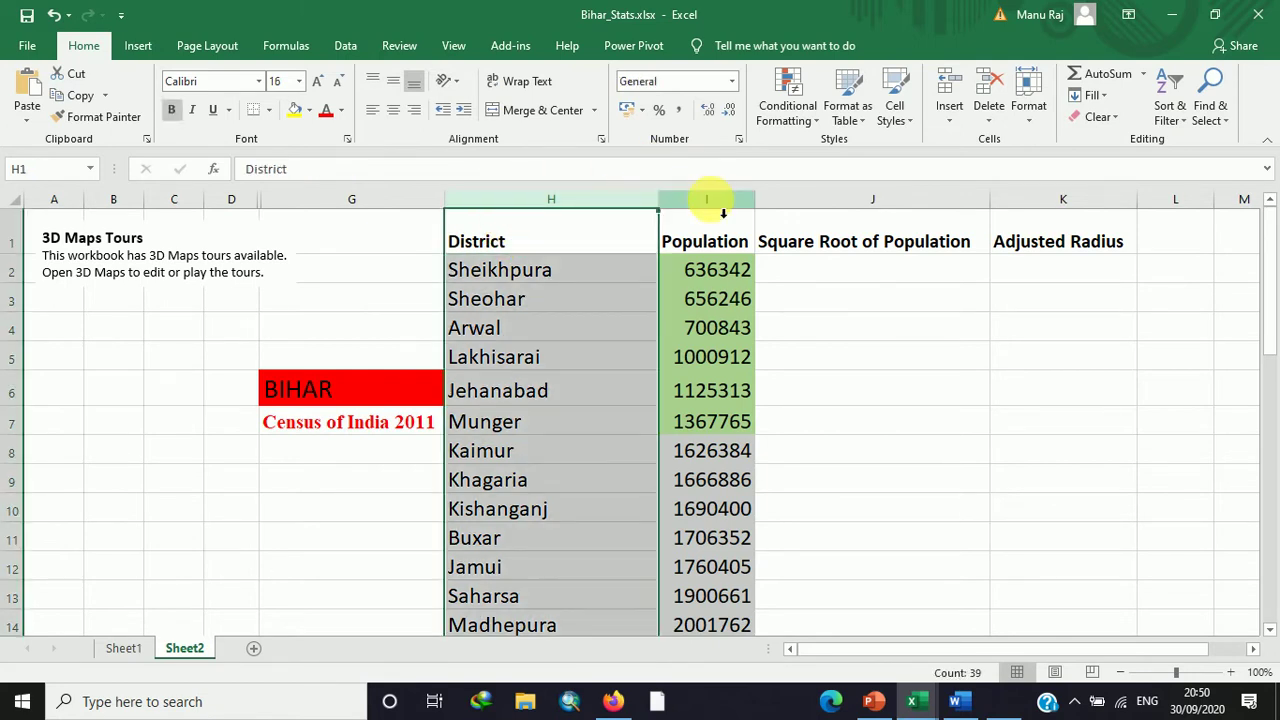
left_click(723, 212)
left_click_drag(709, 277, 694, 554)
left_click(692, 552)
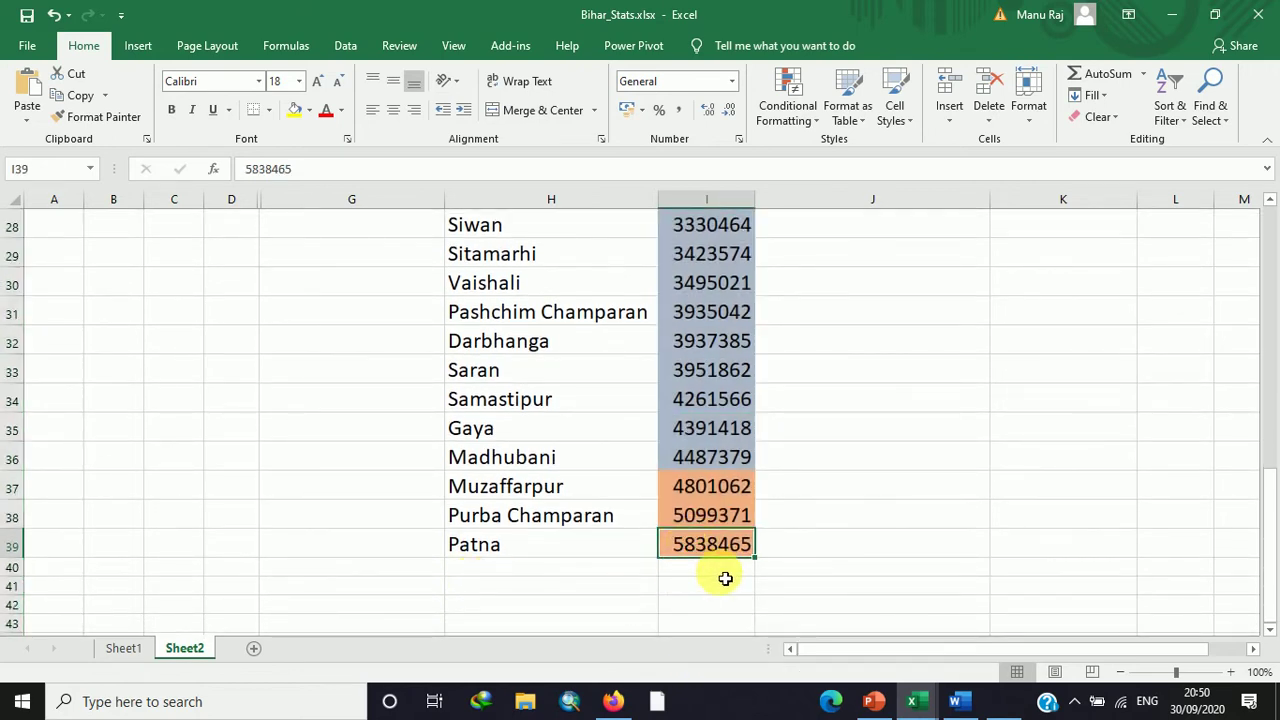
key("ctrl+Up")
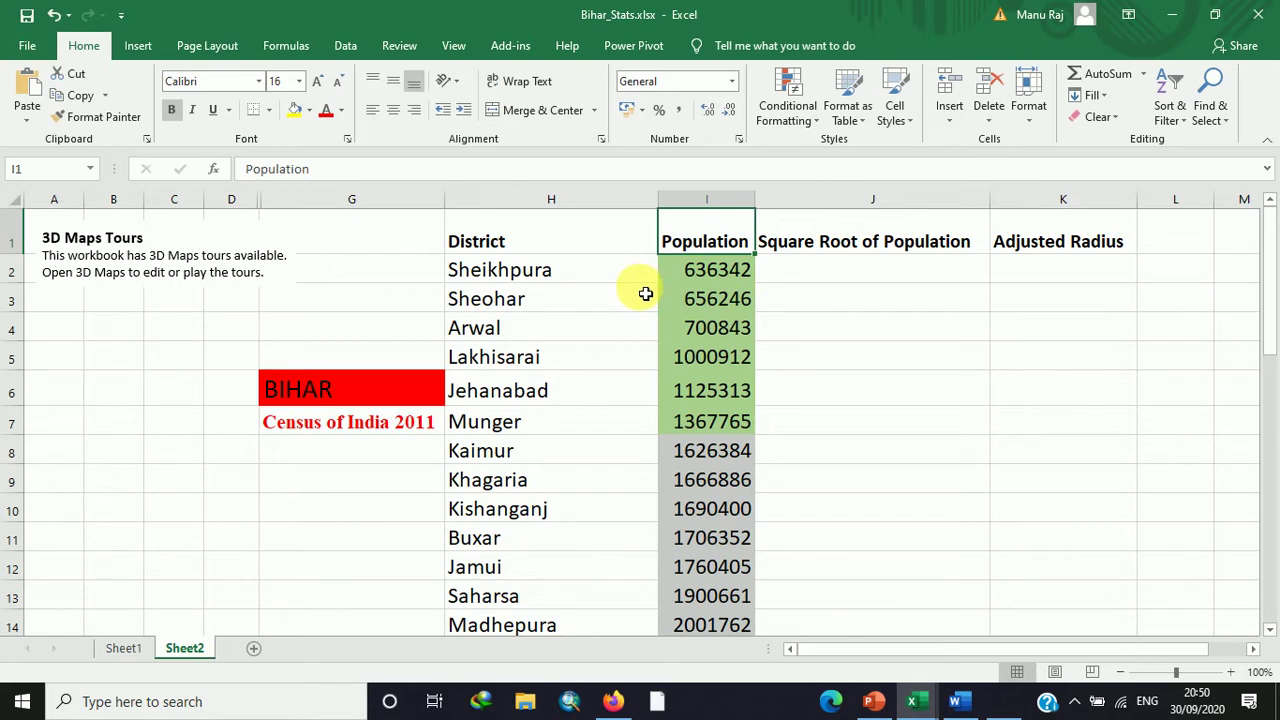
Step: Enter the formula =SQRT(I2/3.14) in cell J2 for Sheikhpura under Square Root of Population
left_click(801, 268)
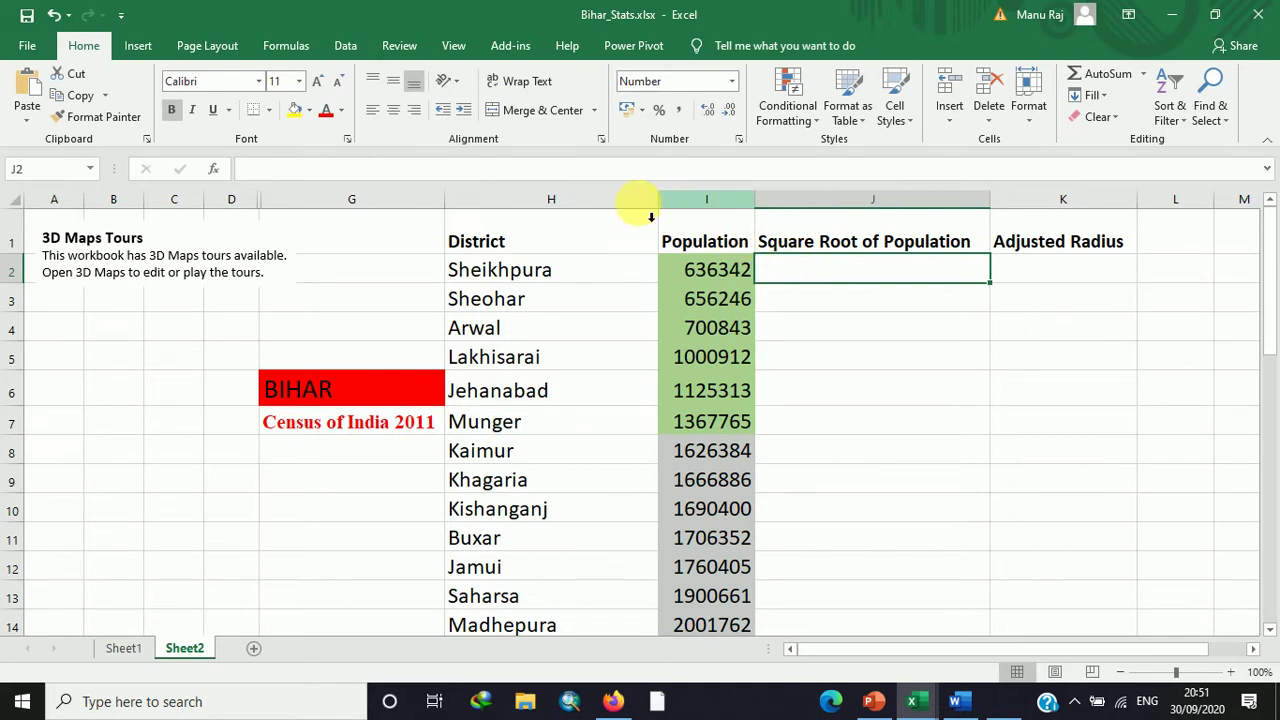
type("=")
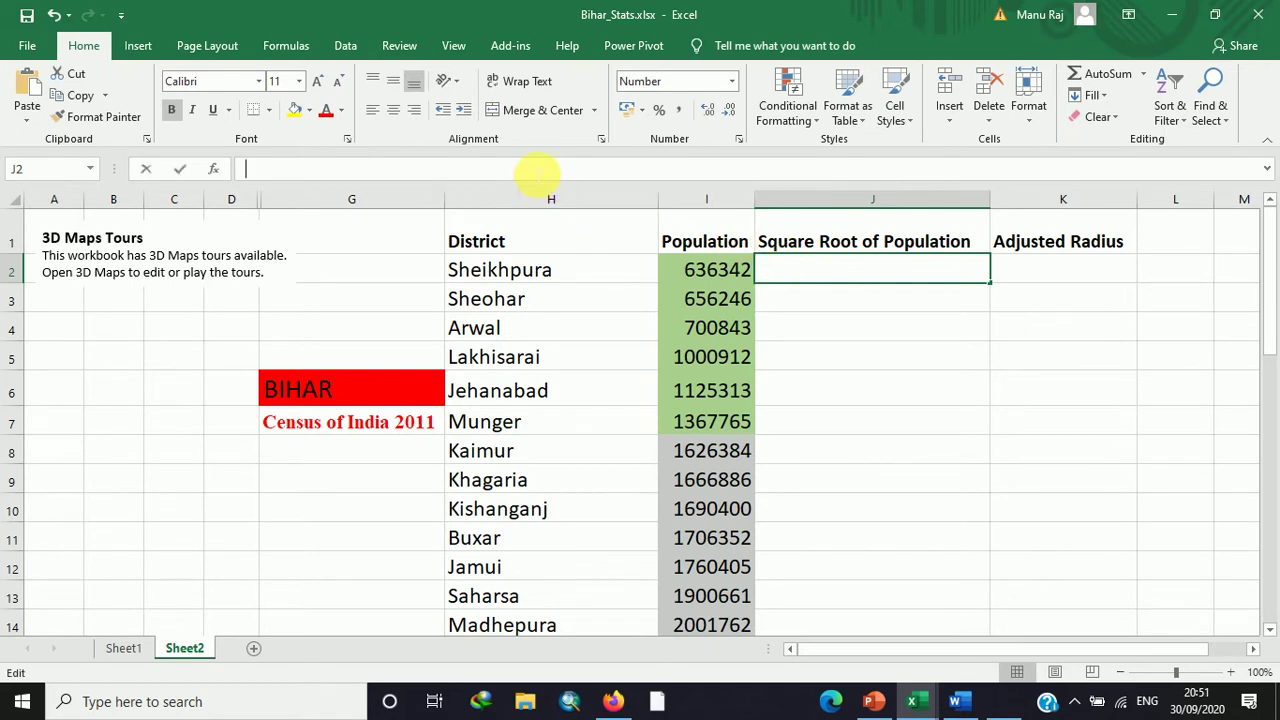
type("sqrt")
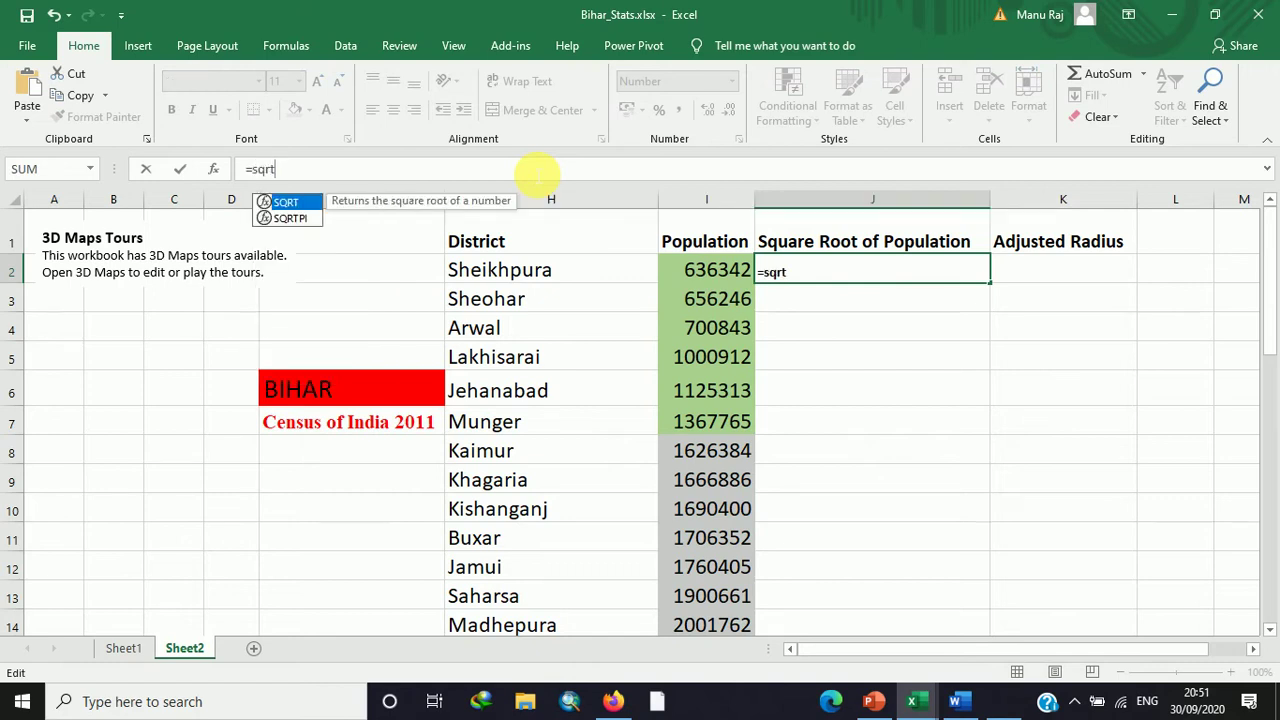
type("(")
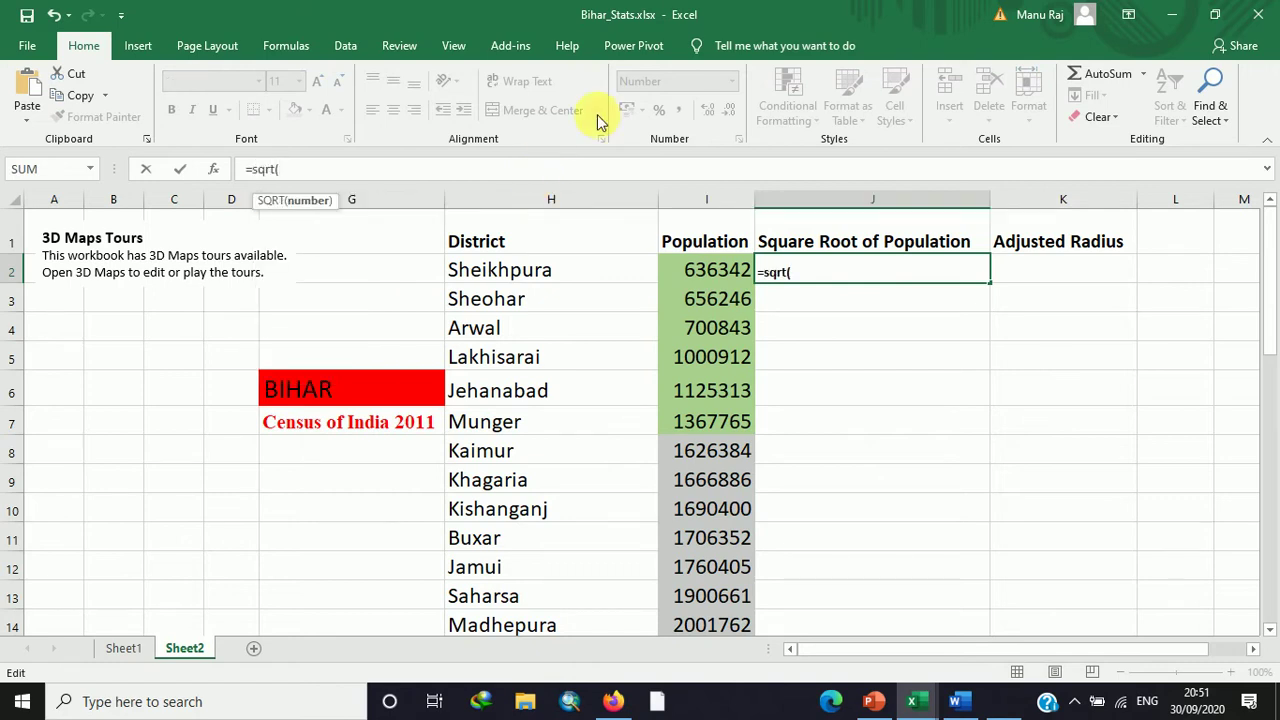
left_click(704, 282)
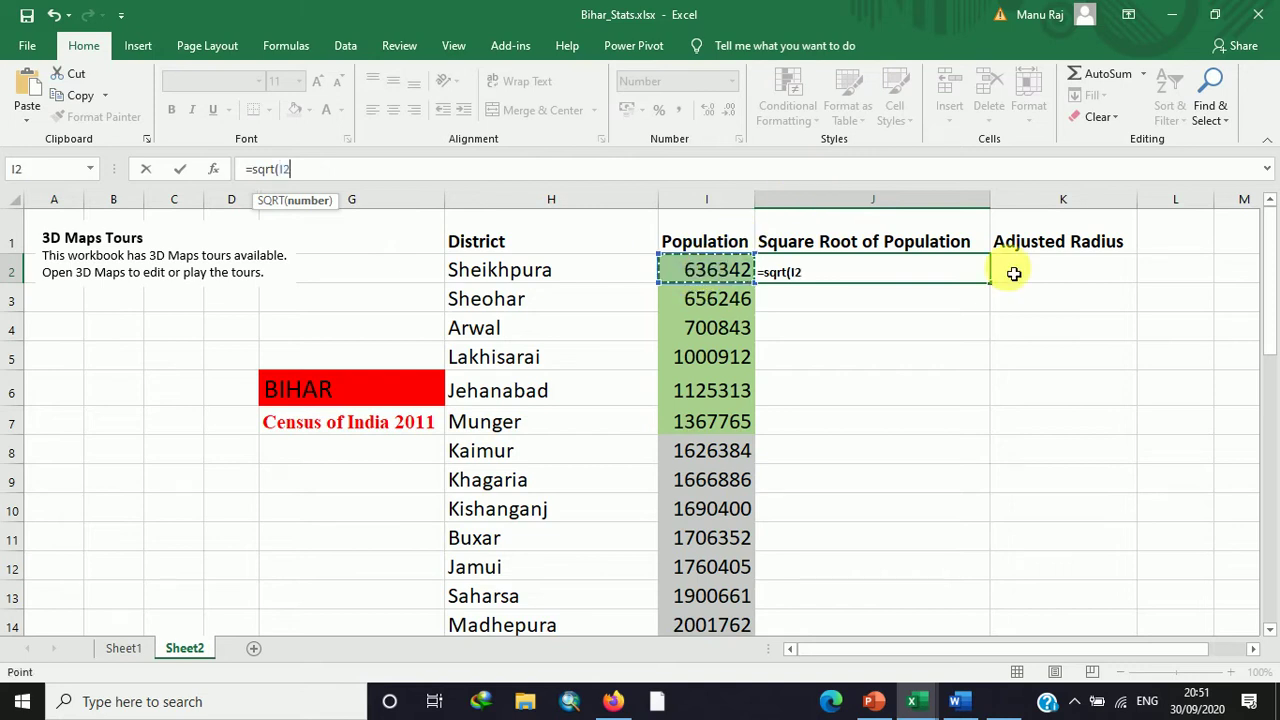
type("/3.14")
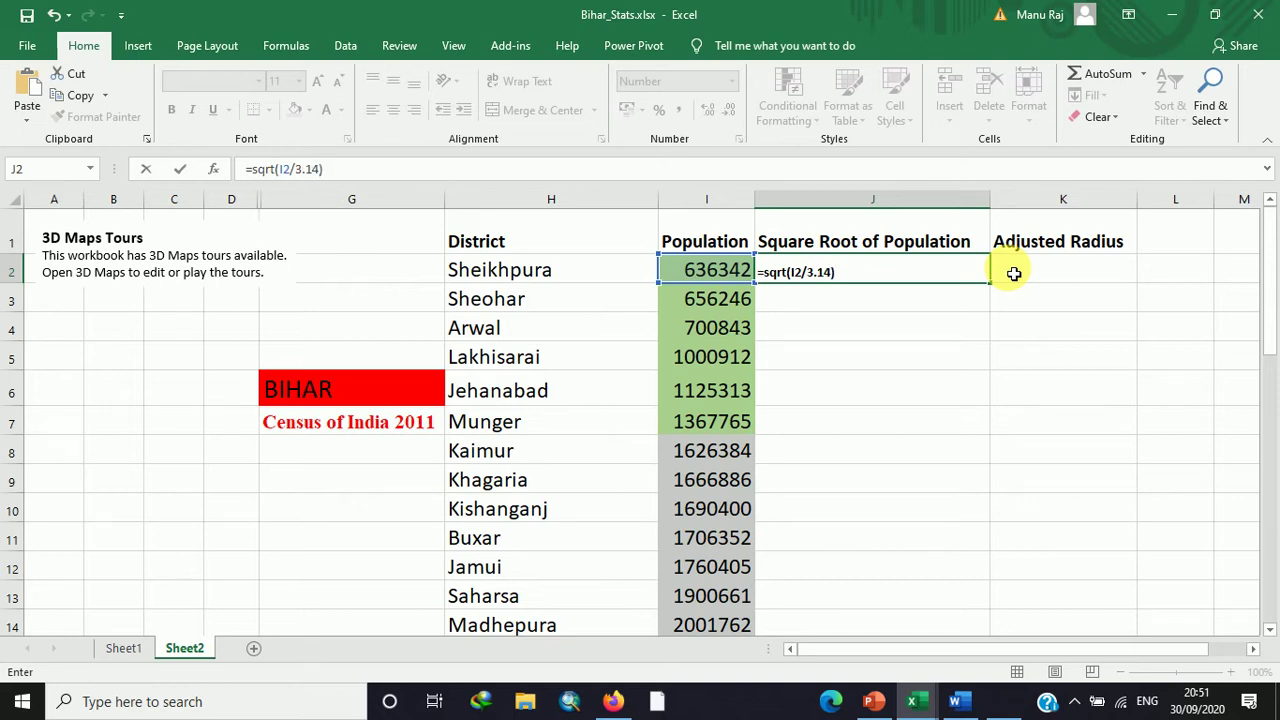
key("Return")
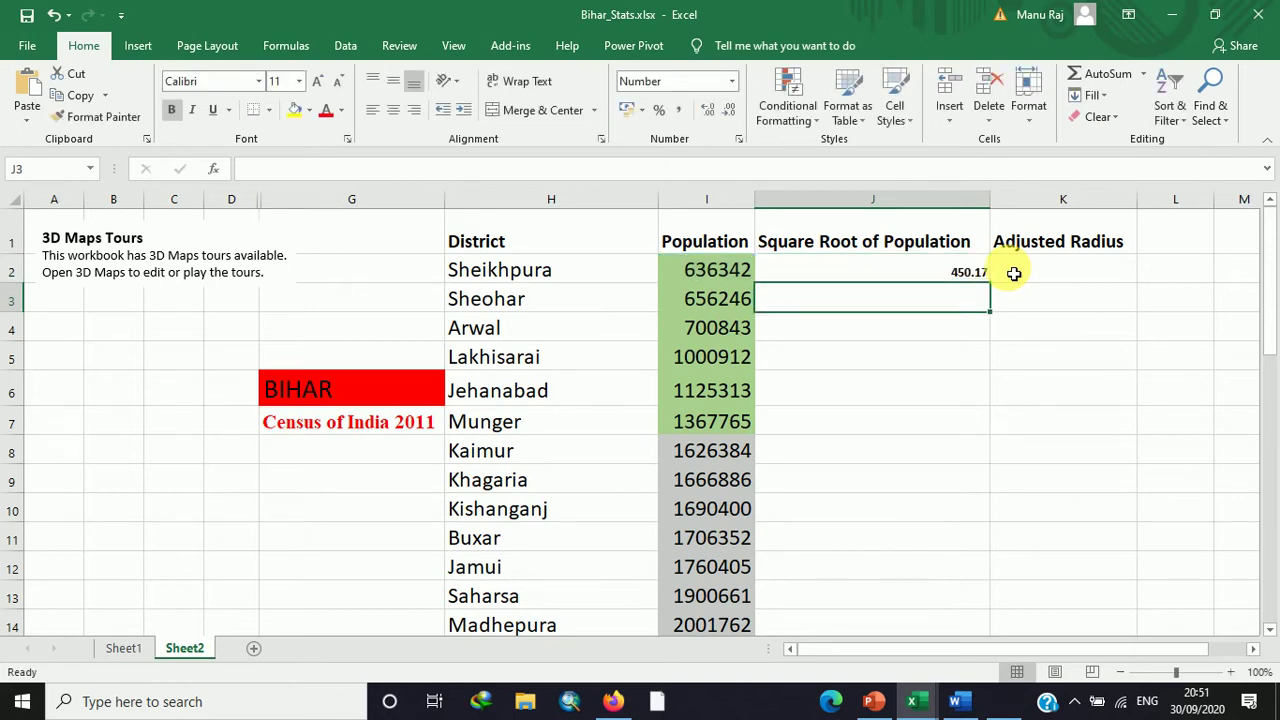
Step: Enlarge J2's font to size 16 and fill its square root formula down to the Patna row, J39
left_click(957, 273)
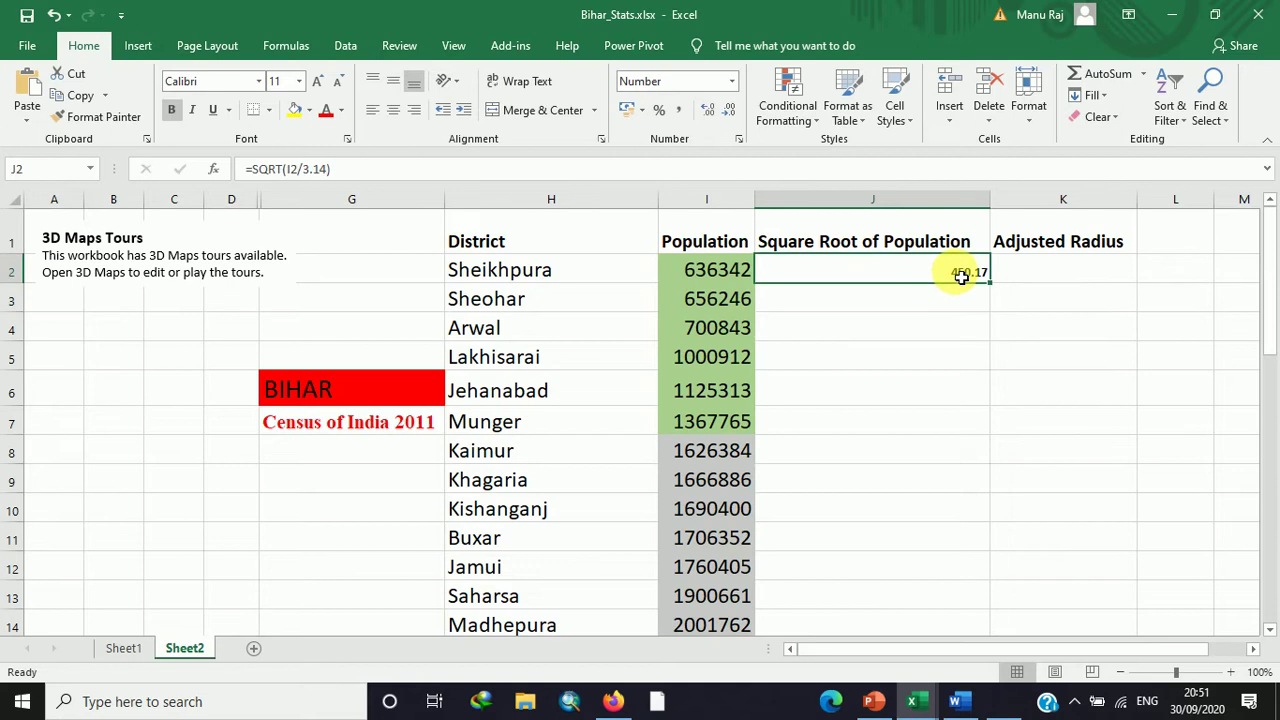
left_click(318, 82)
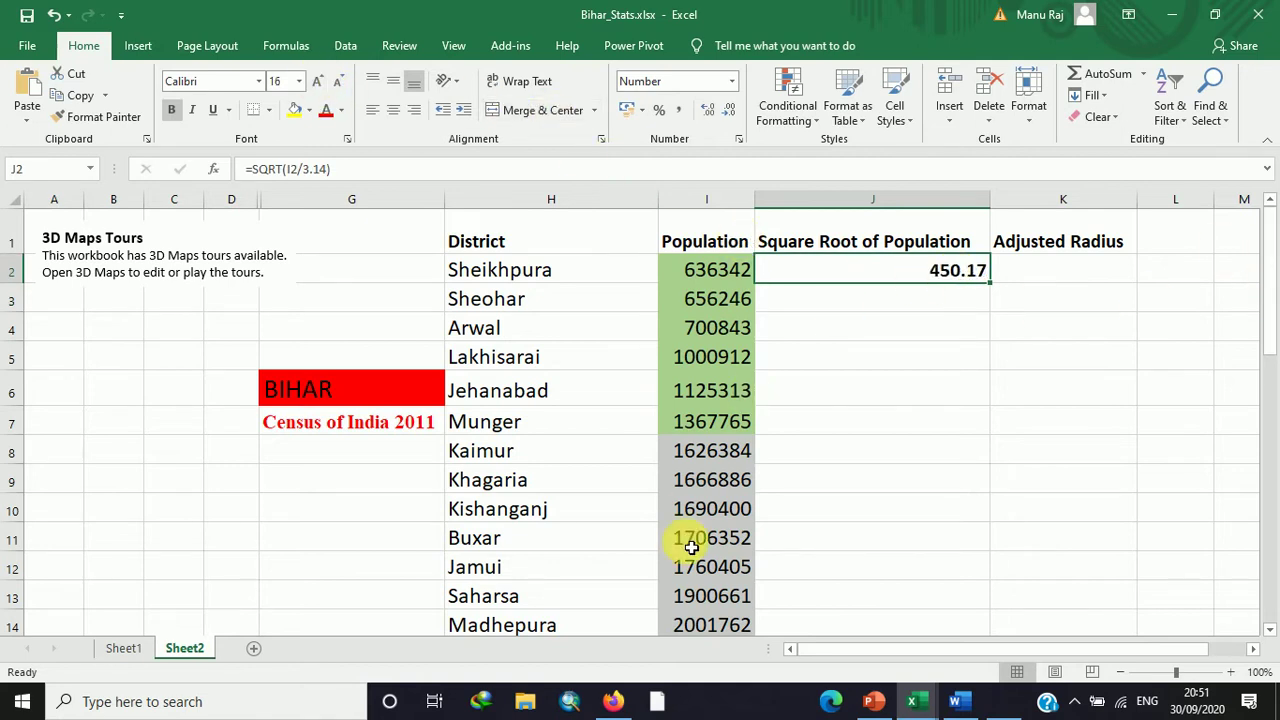
double_click(997, 290)
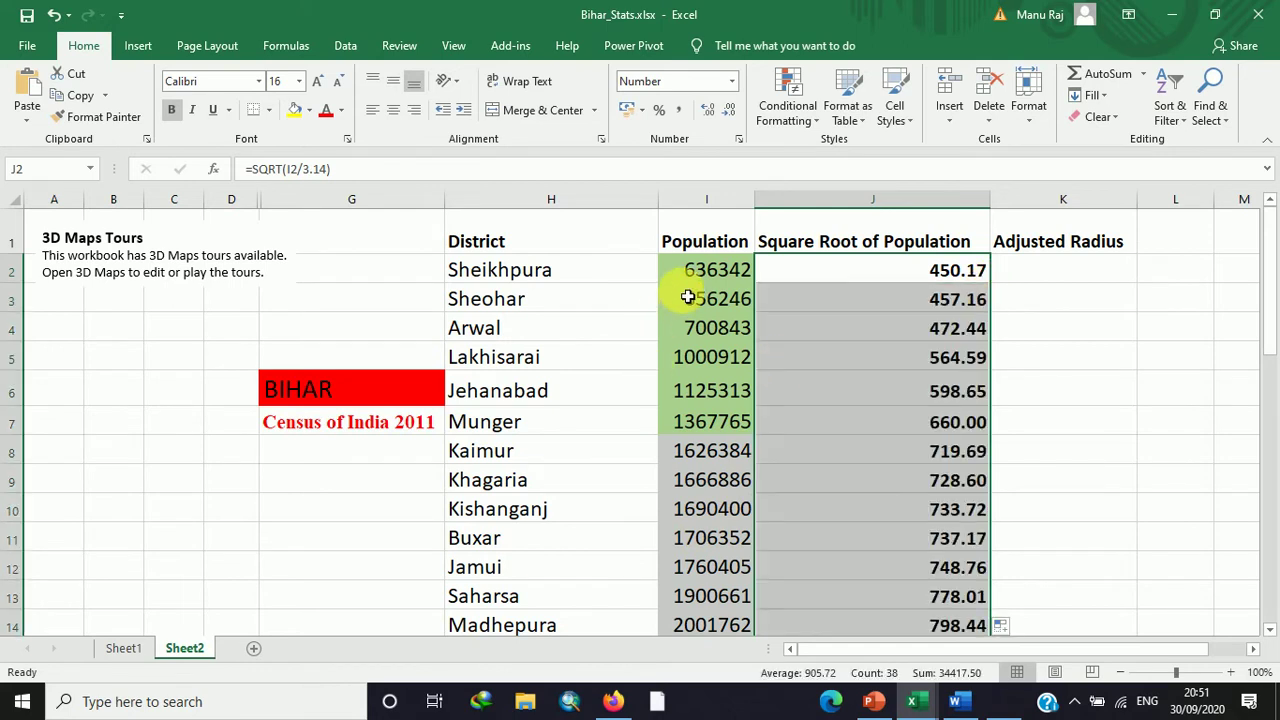
scroll(688, 331, "down", 1)
scroll(688, 331, "down", 9)
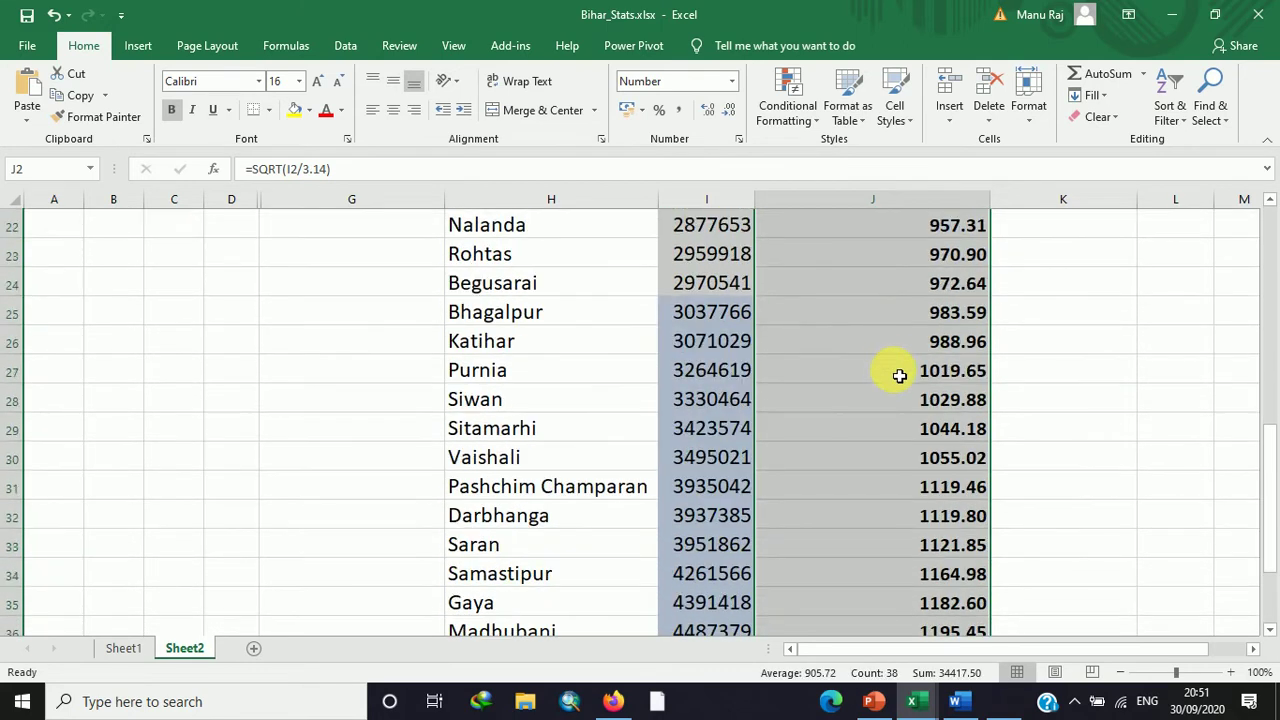
scroll(930, 444, "down", 1)
left_click(929, 457)
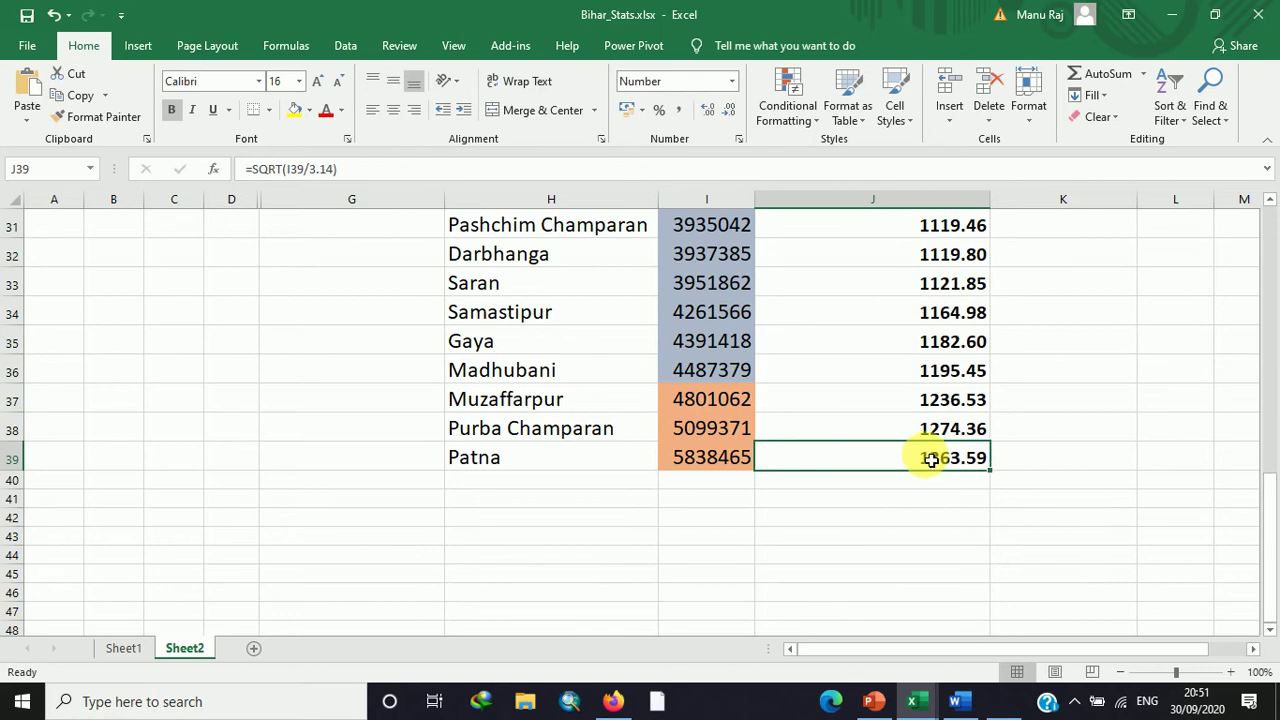
scroll(931, 459, "up", 6)
scroll(931, 459, "up", 4)
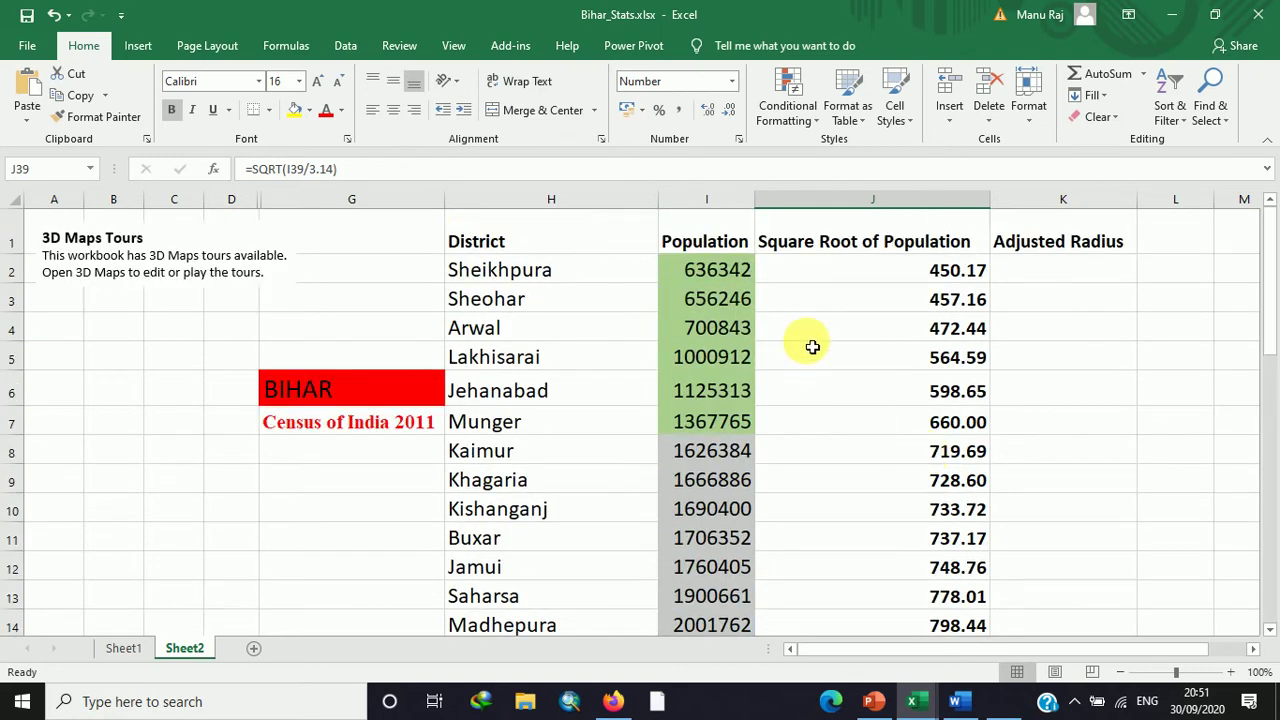
Step: Enter 1 as Sheikhpura's Adjusted Radius in cell K2 and enlarge its font to size 16
left_click(927, 271)
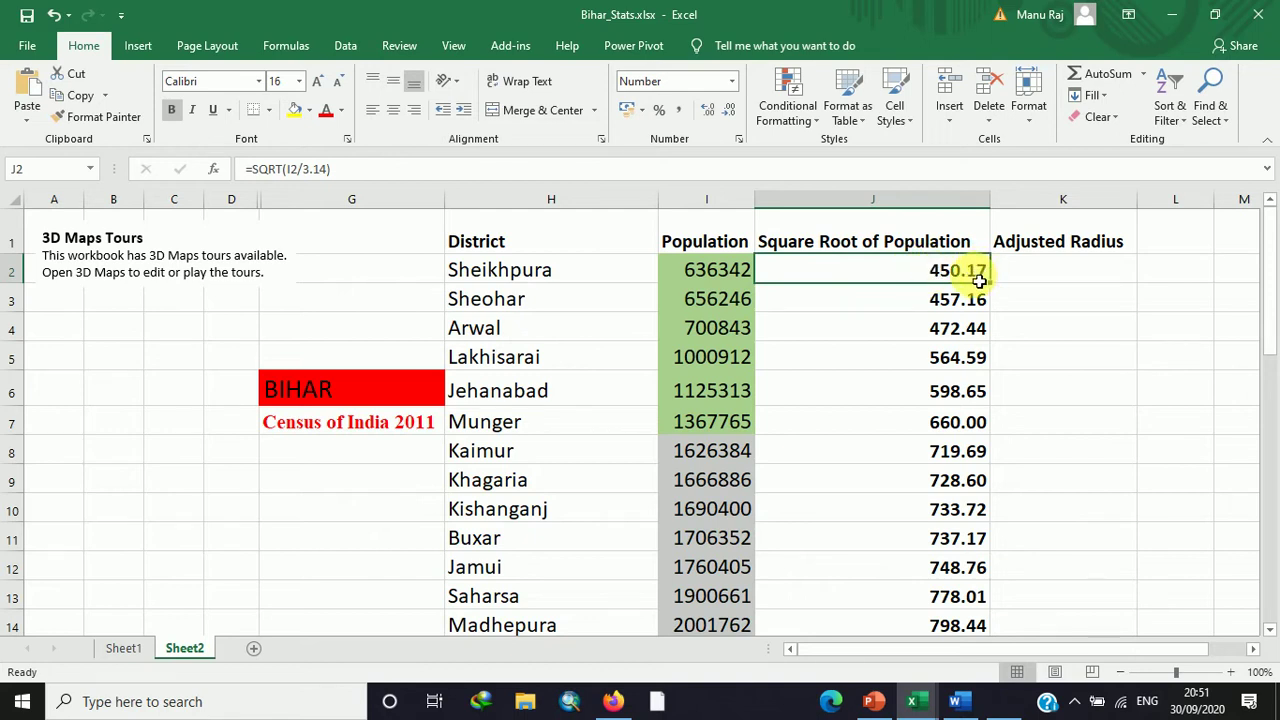
left_click(1043, 271)
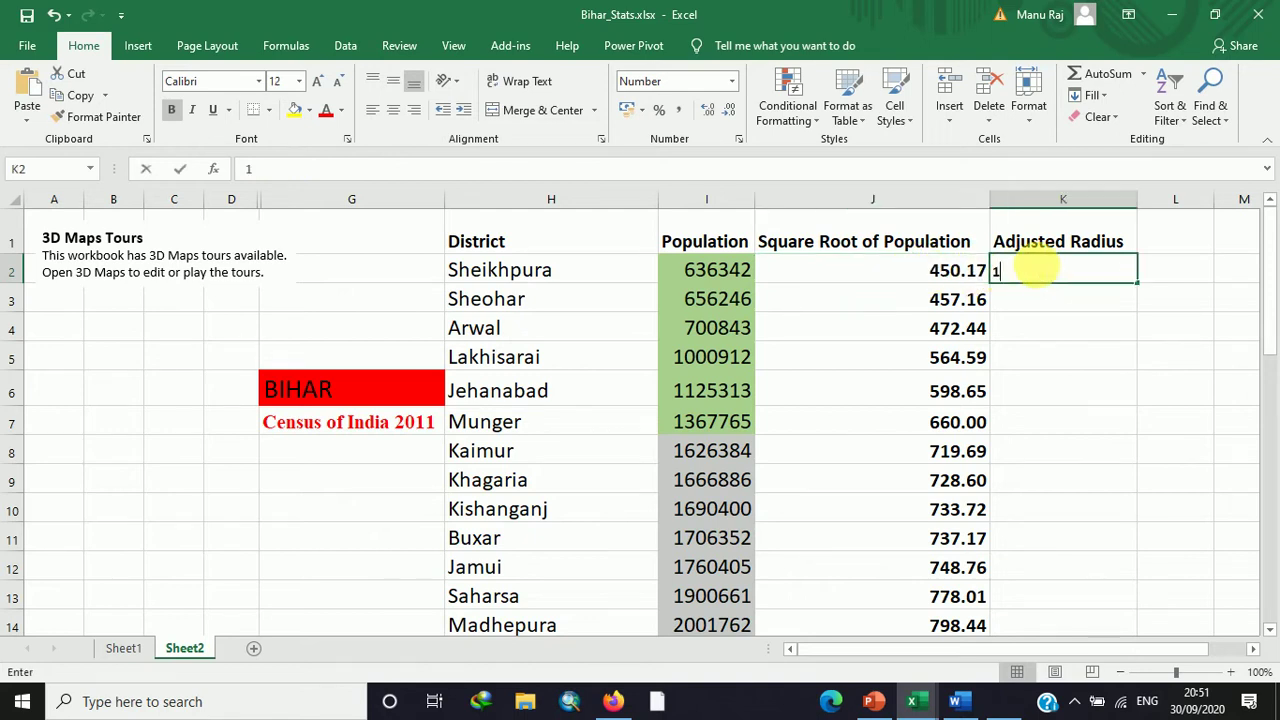
key("Return")
left_click(1095, 270)
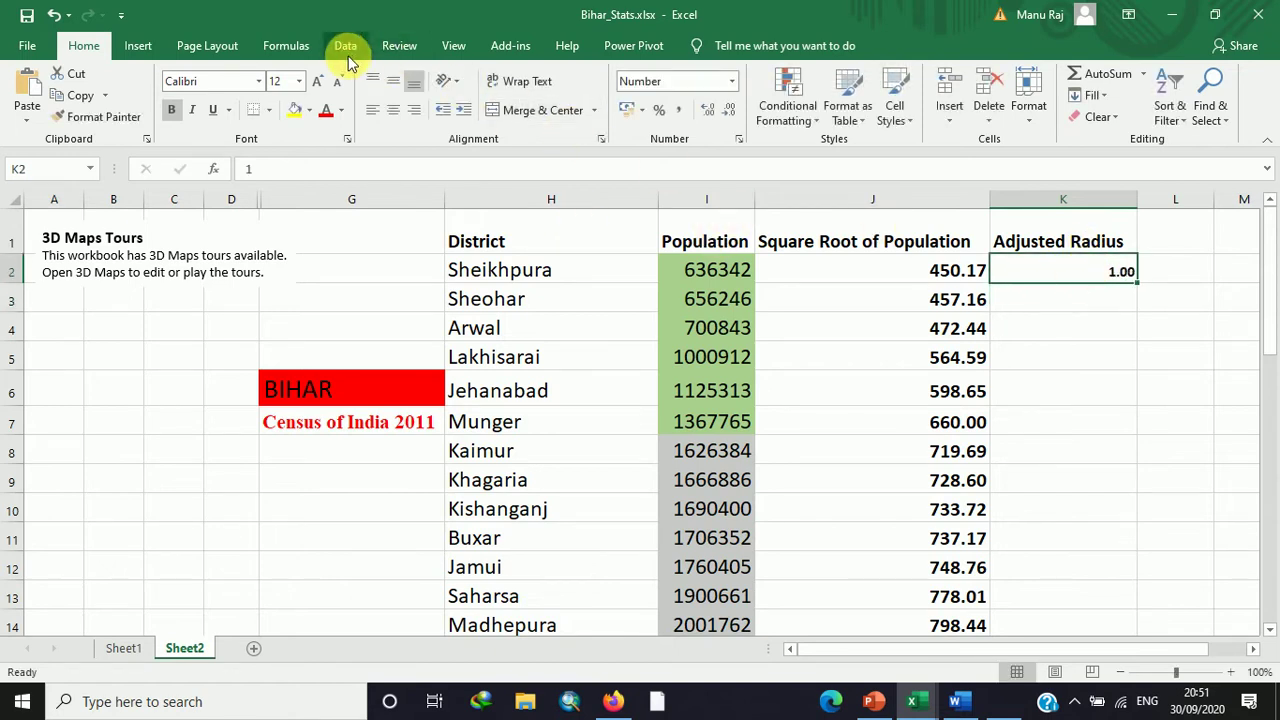
left_click(317, 81)
left_click(317, 81)
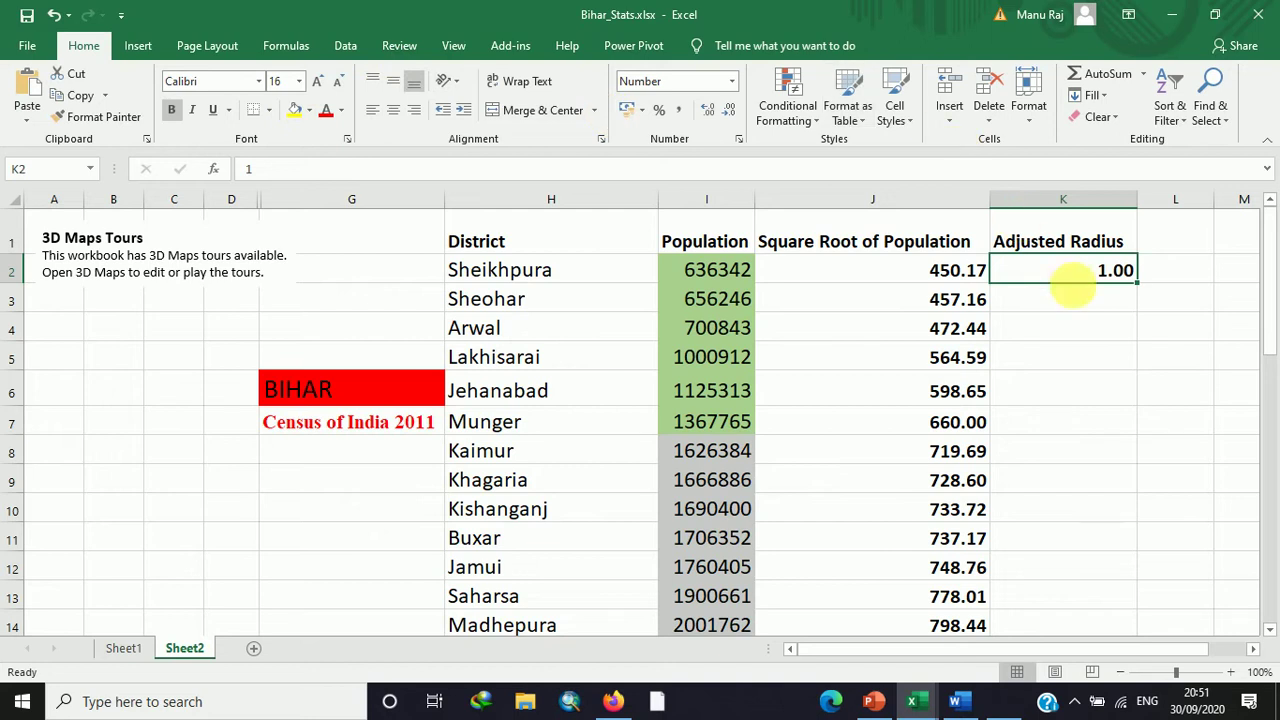
left_click(950, 270)
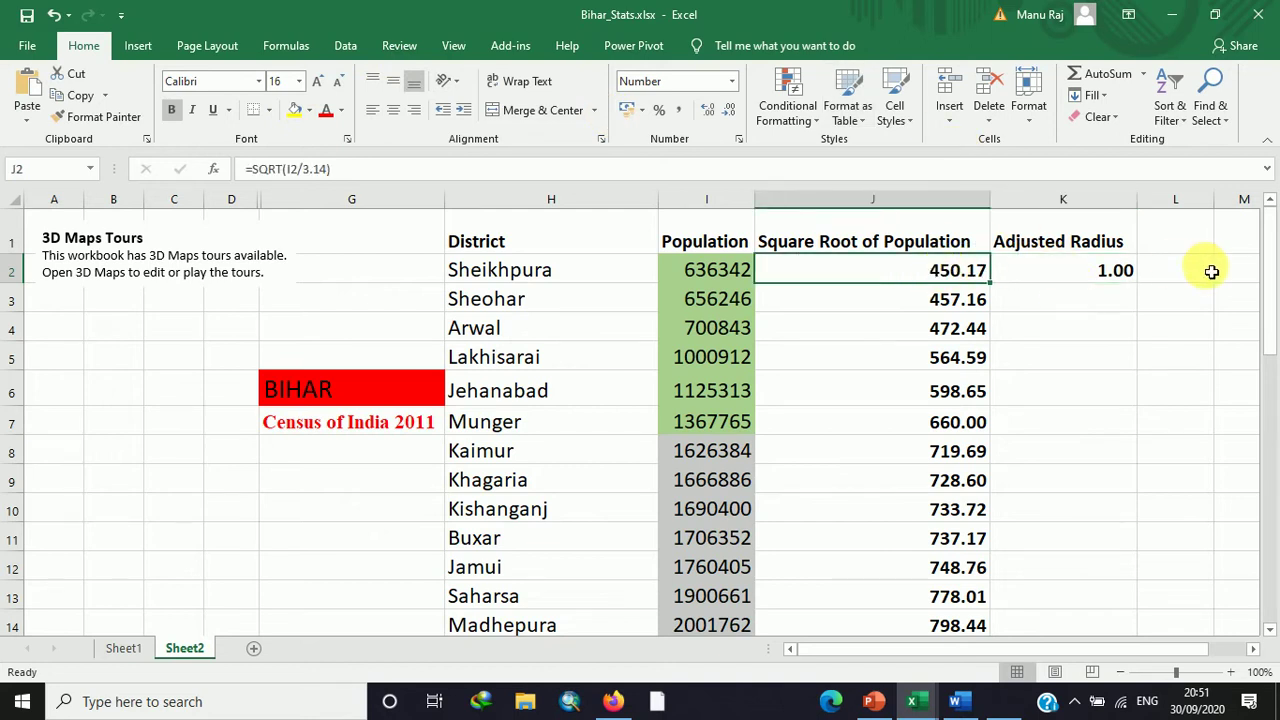
left_click(1110, 275)
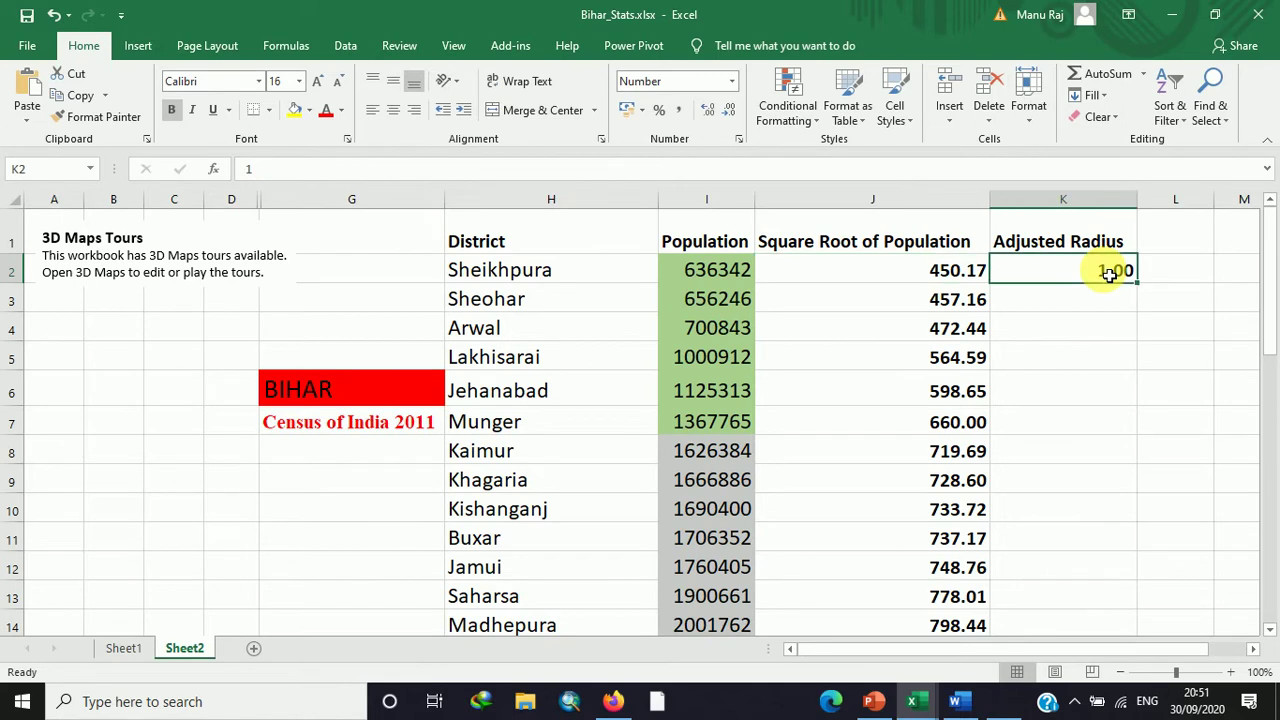
left_click(1176, 275)
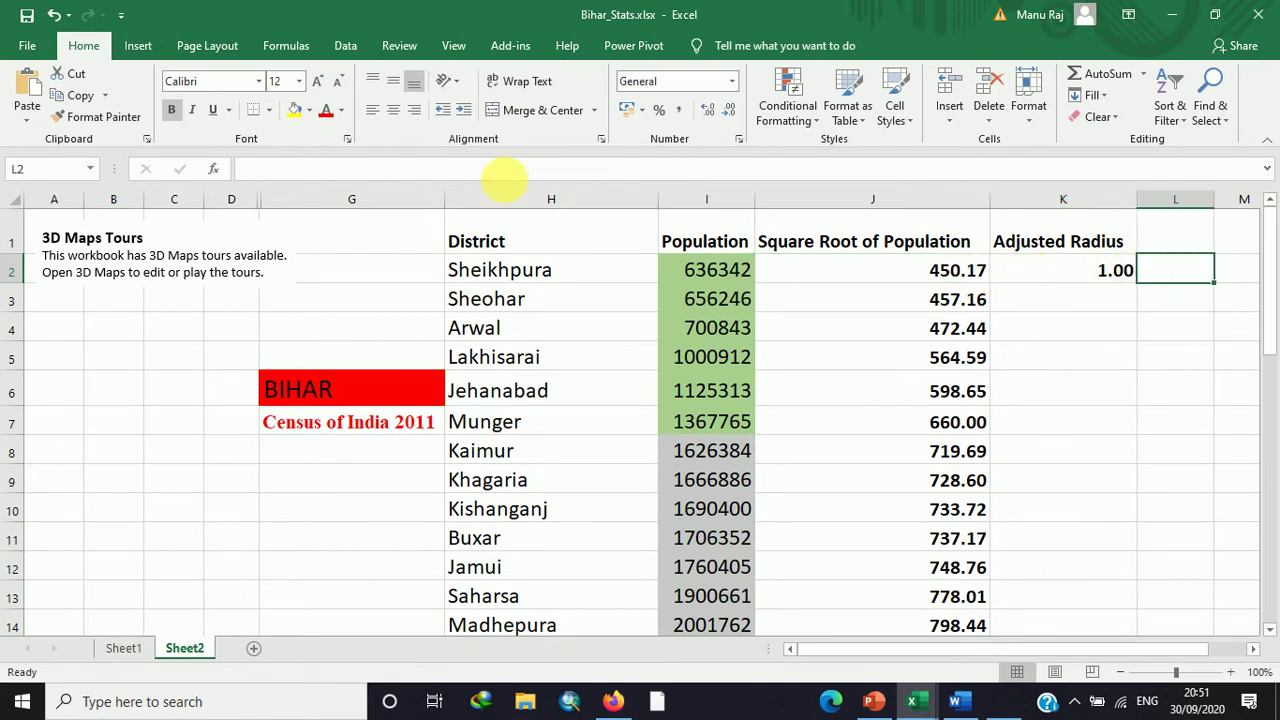
Step: Enter the formula =K2/J2 in cell L2 beside Sheikhpura's Adjusted Radius and enlarge its font to size 16
left_click(343, 174)
type("=")
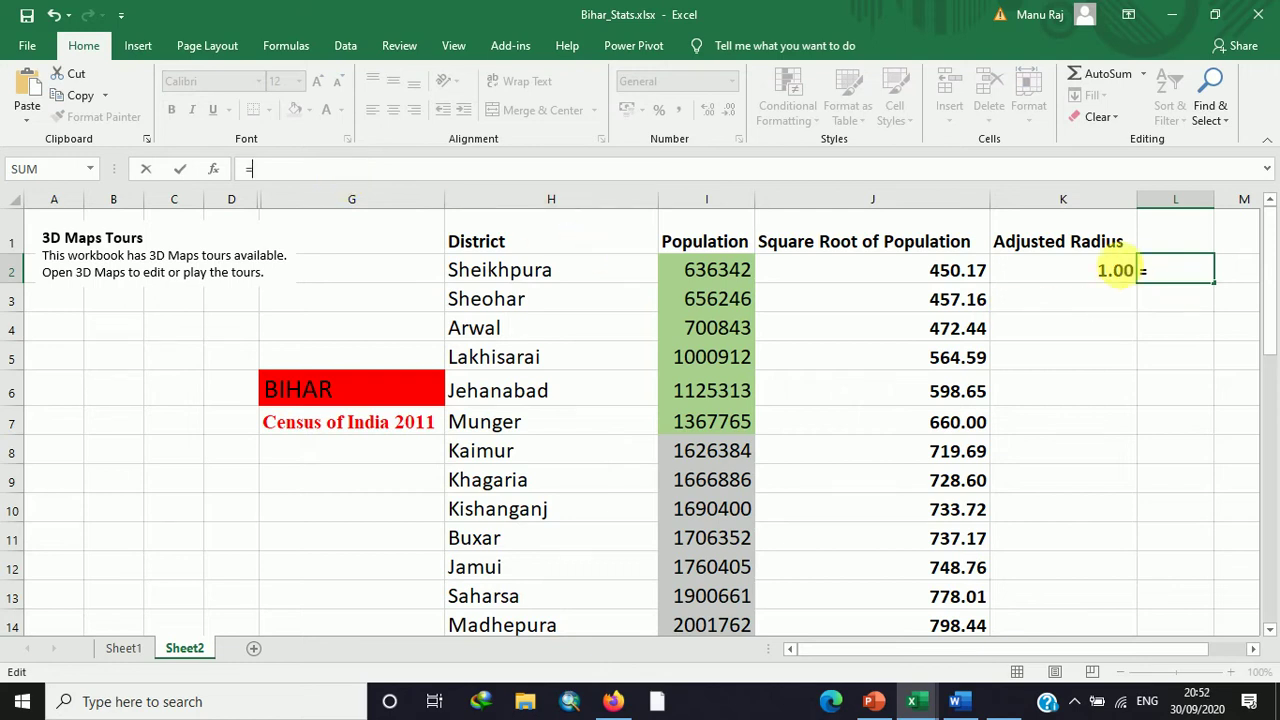
left_click(1113, 276)
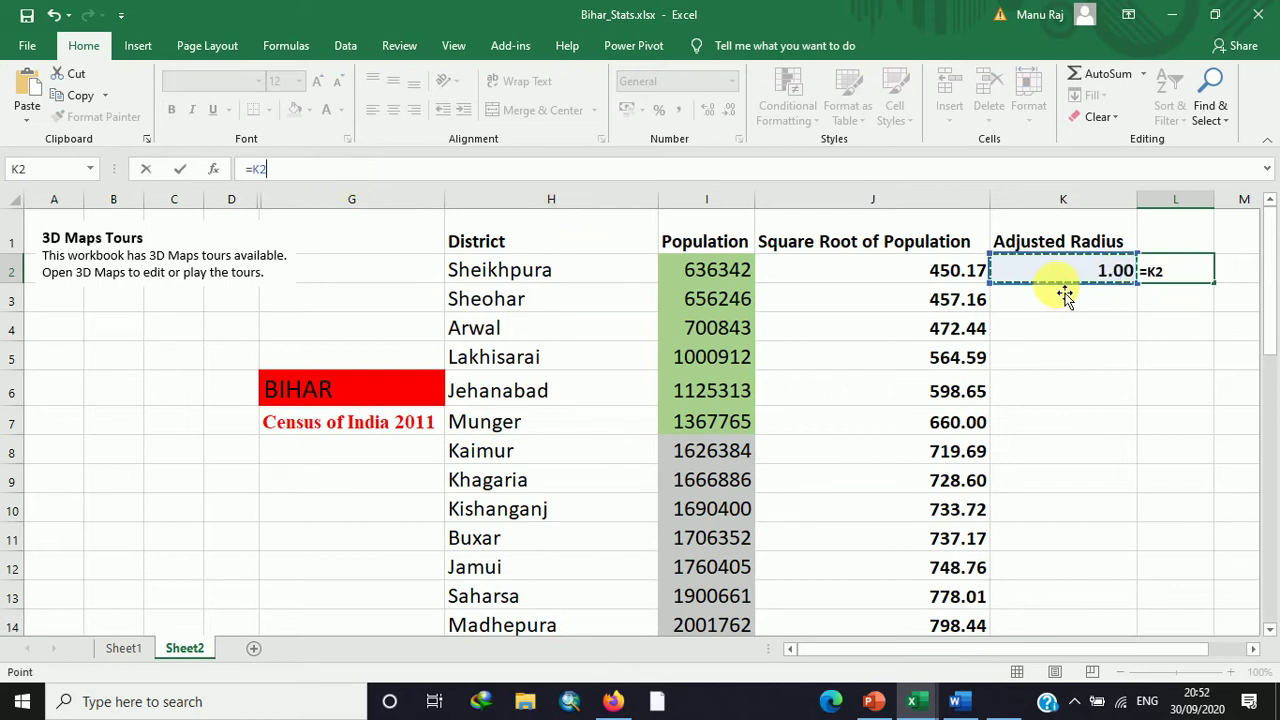
type("/")
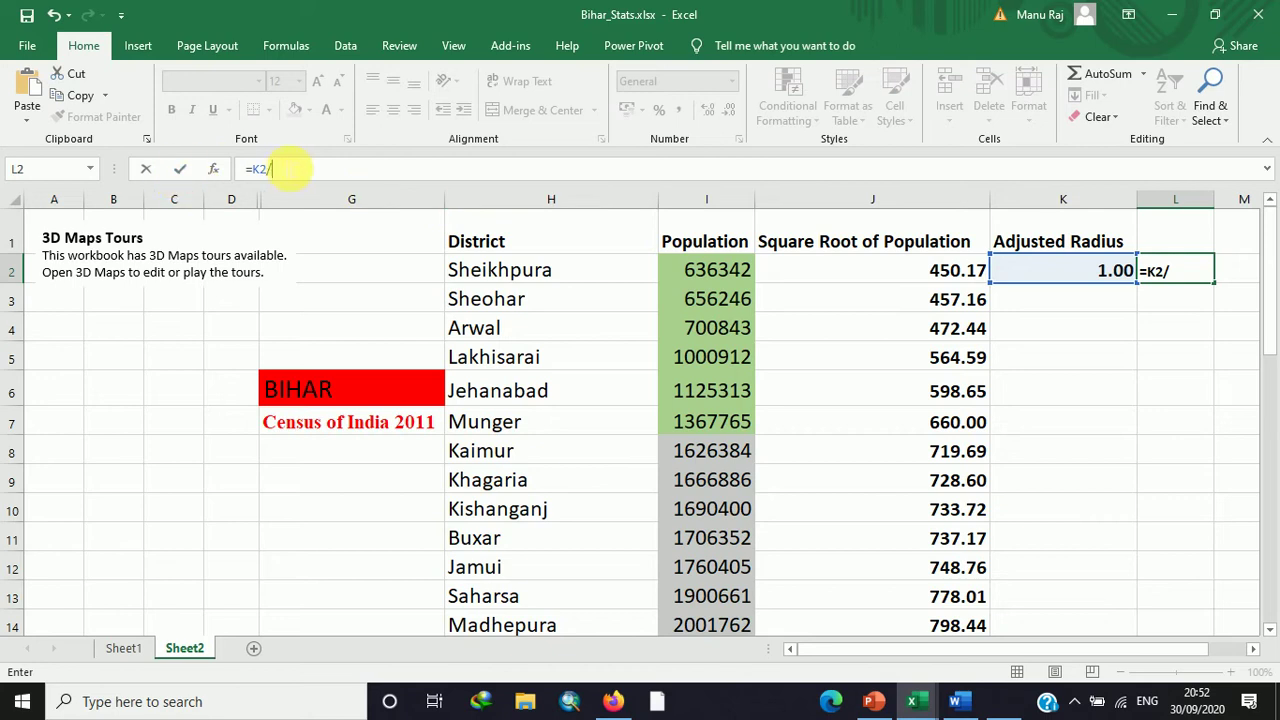
left_click(958, 271)
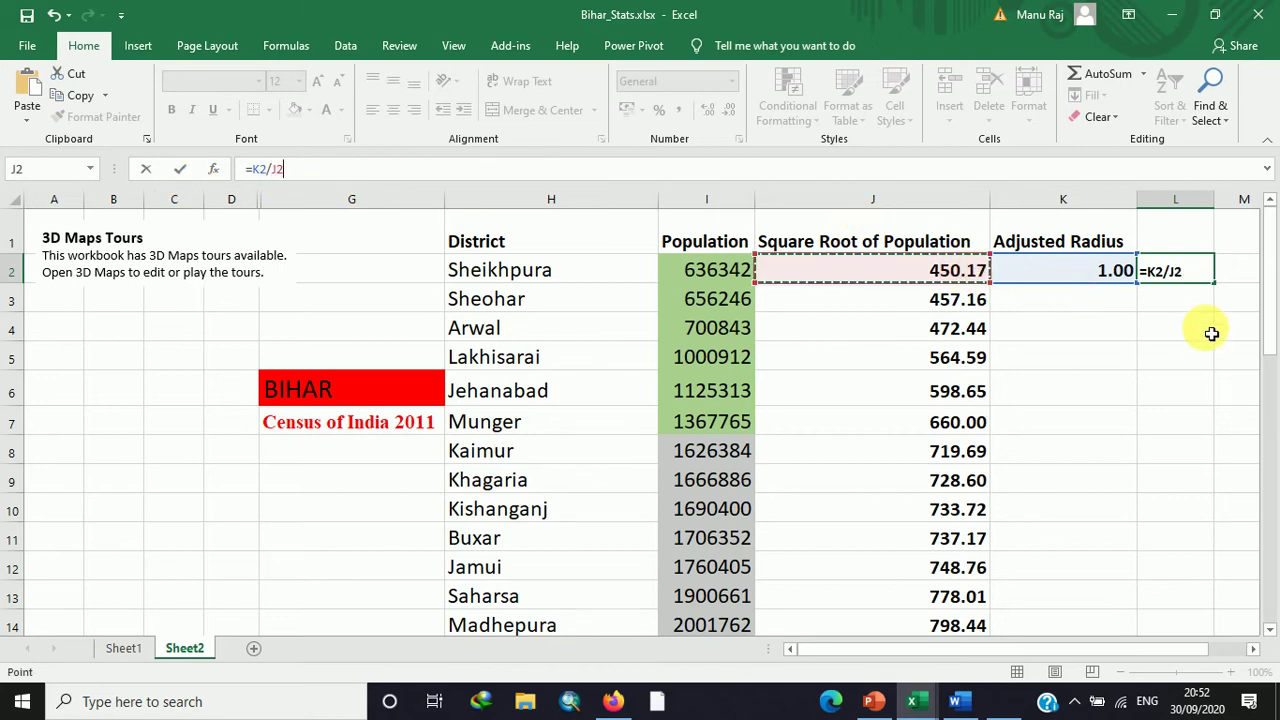
key("Return")
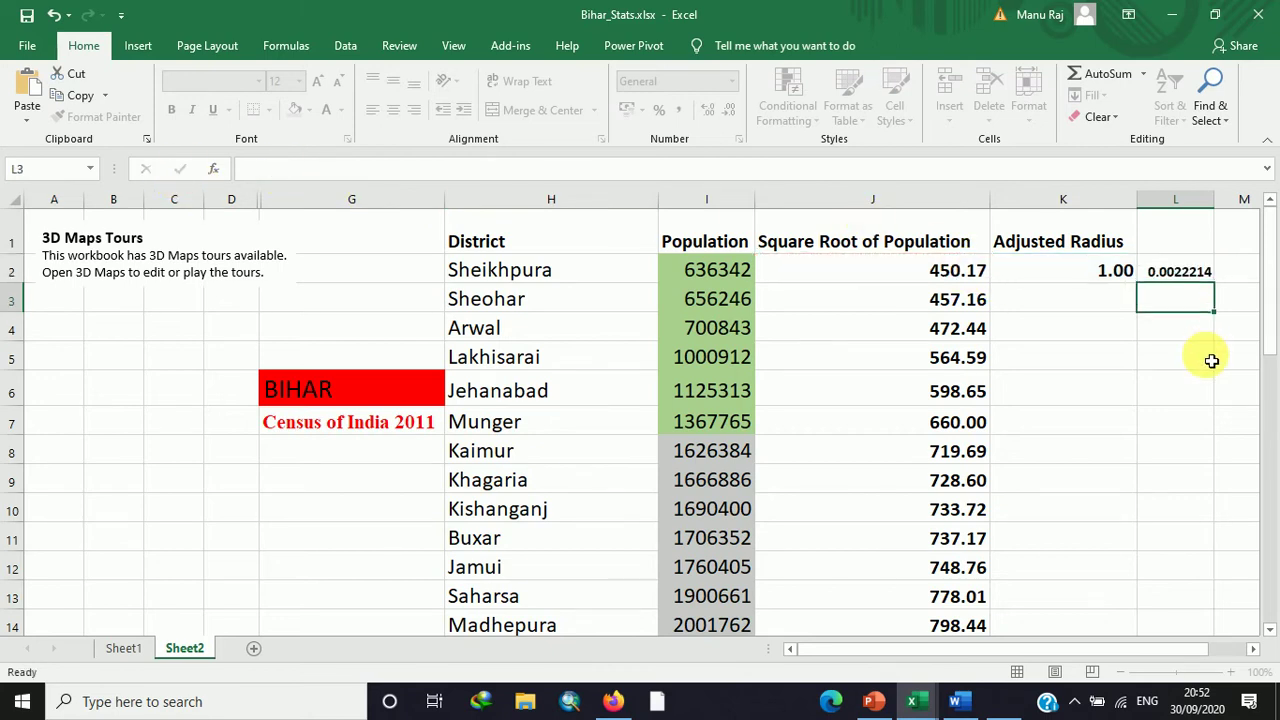
left_click(1178, 272)
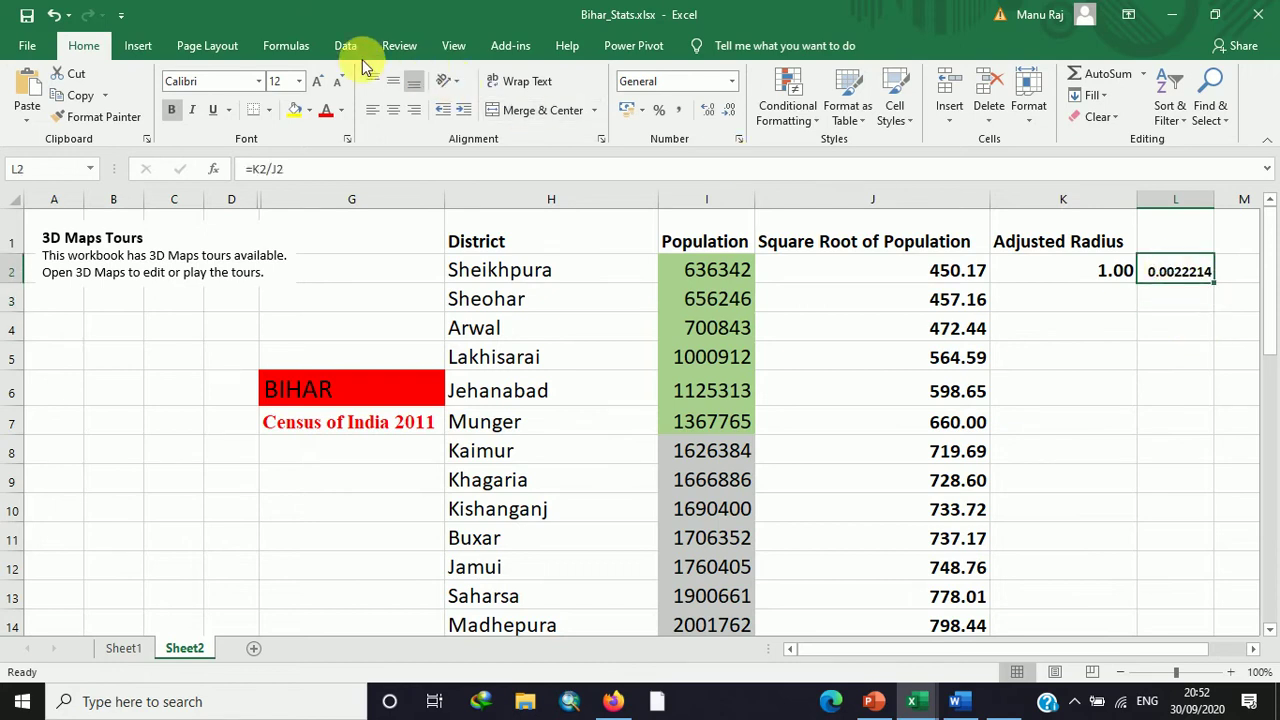
left_click(316, 83)
left_click(316, 83)
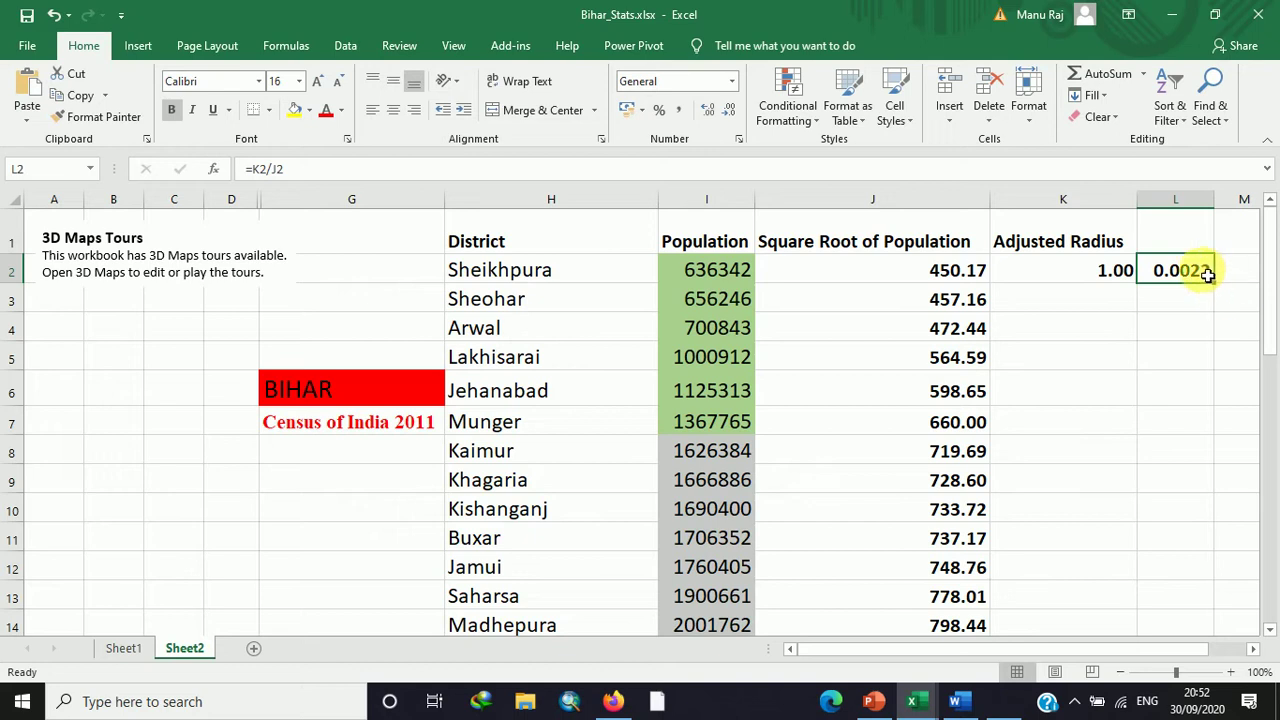
Step: Copy L2 into L3 as a plain value and fill that constant down to the Patna row, L39
key("ctrl+c")
left_click(1182, 304)
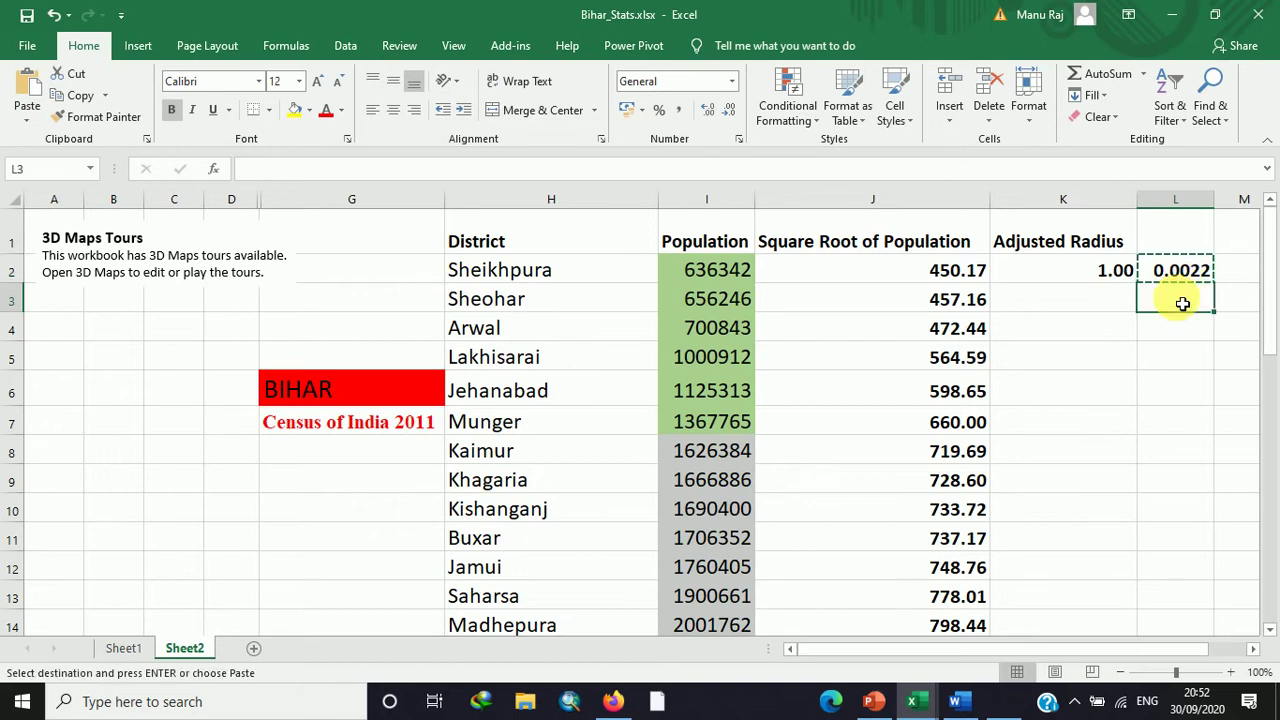
key("ctrl+v")
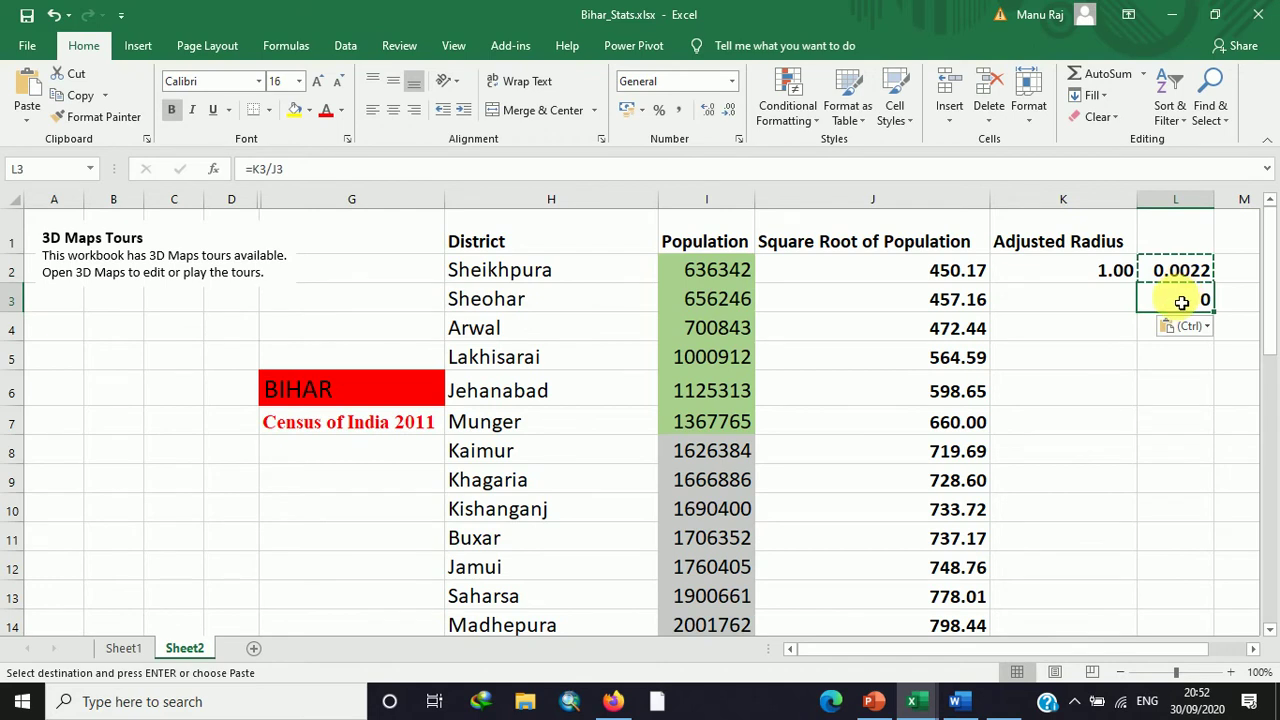
right_click(1170, 303)
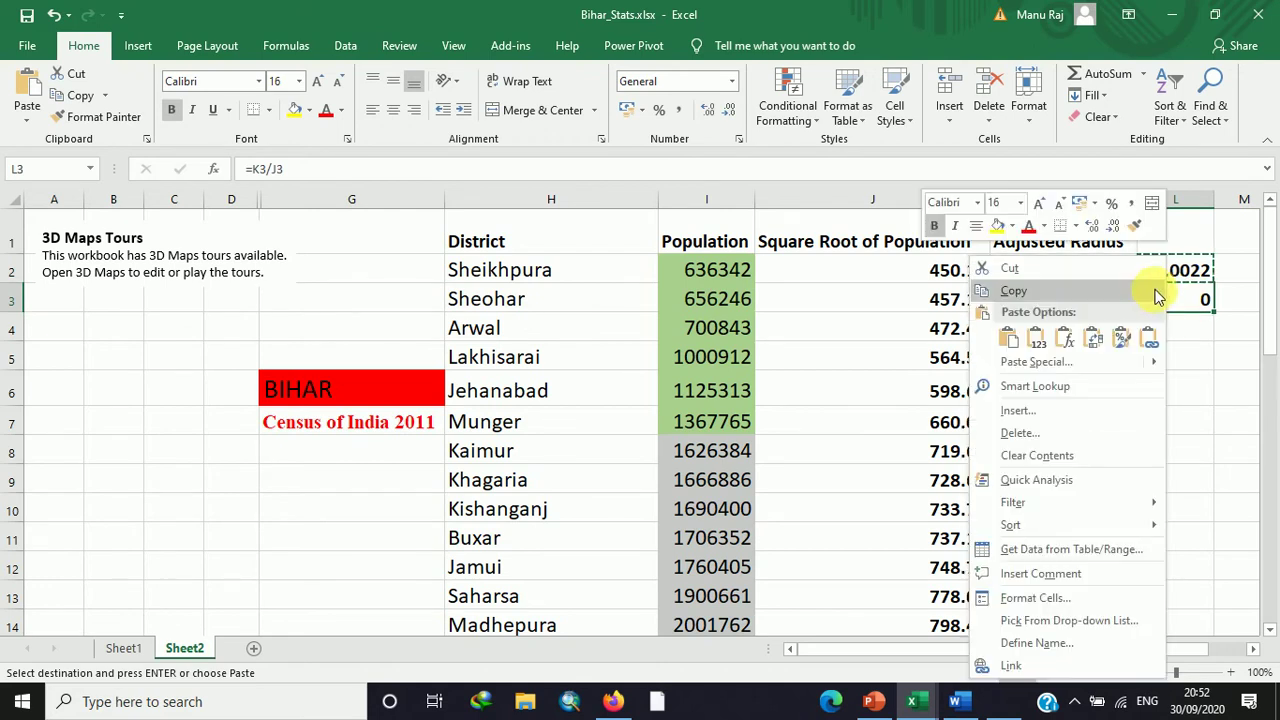
left_click(1040, 337)
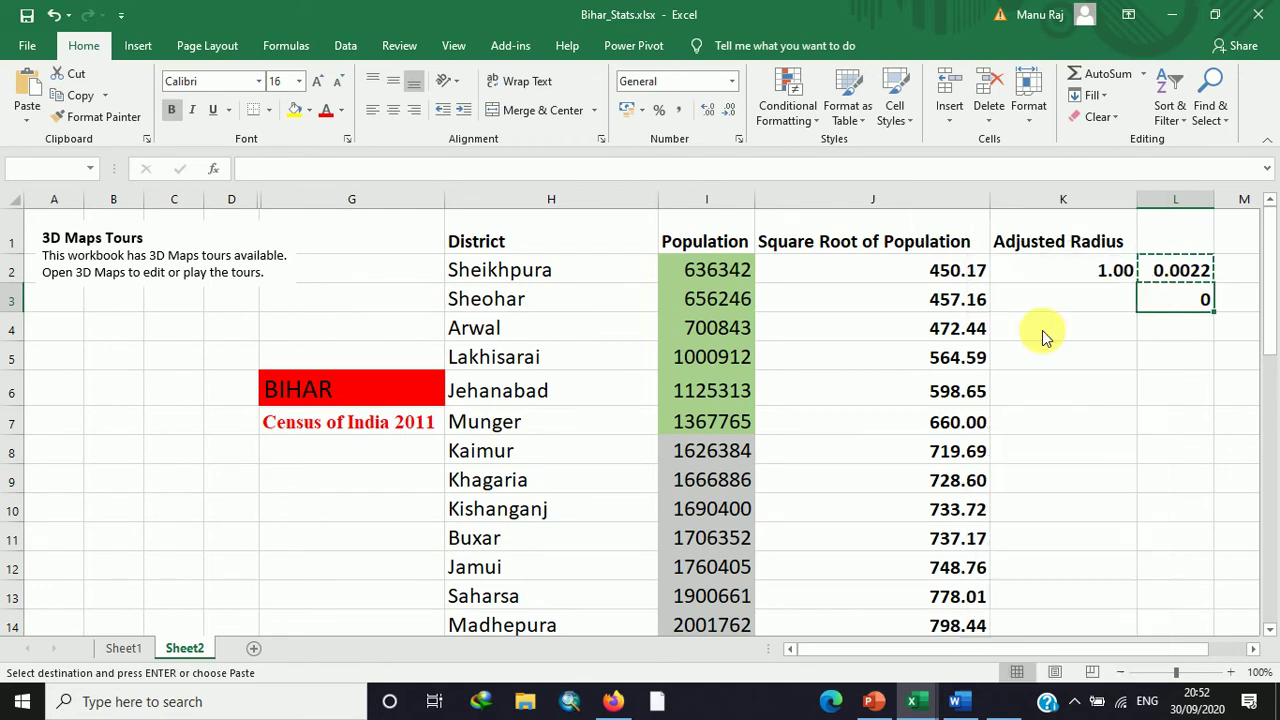
double_click(1218, 316)
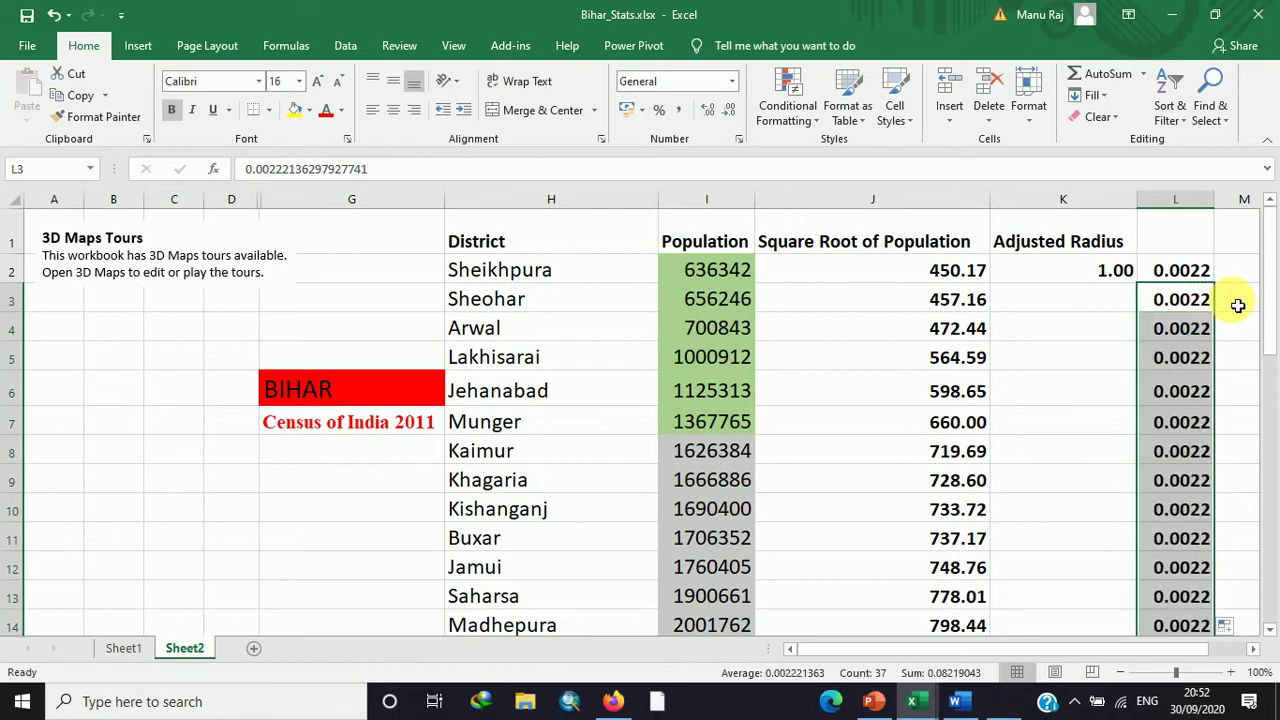
left_click_drag(1269, 240, 1275, 582)
left_click_drag(1275, 463, 1246, 205)
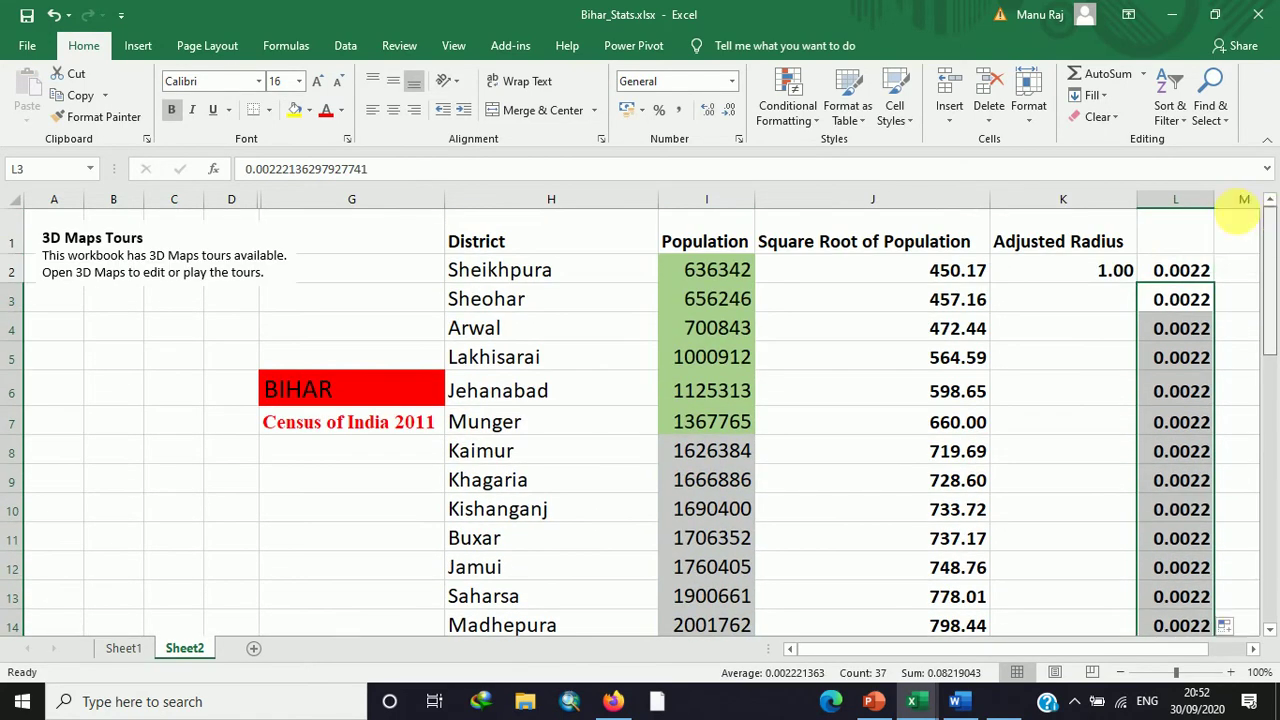
Step: Enter the formula =L3*J3 as Sheohar's Adjusted Radius in cell K3 and enlarge its font to size 16
left_click(1039, 273)
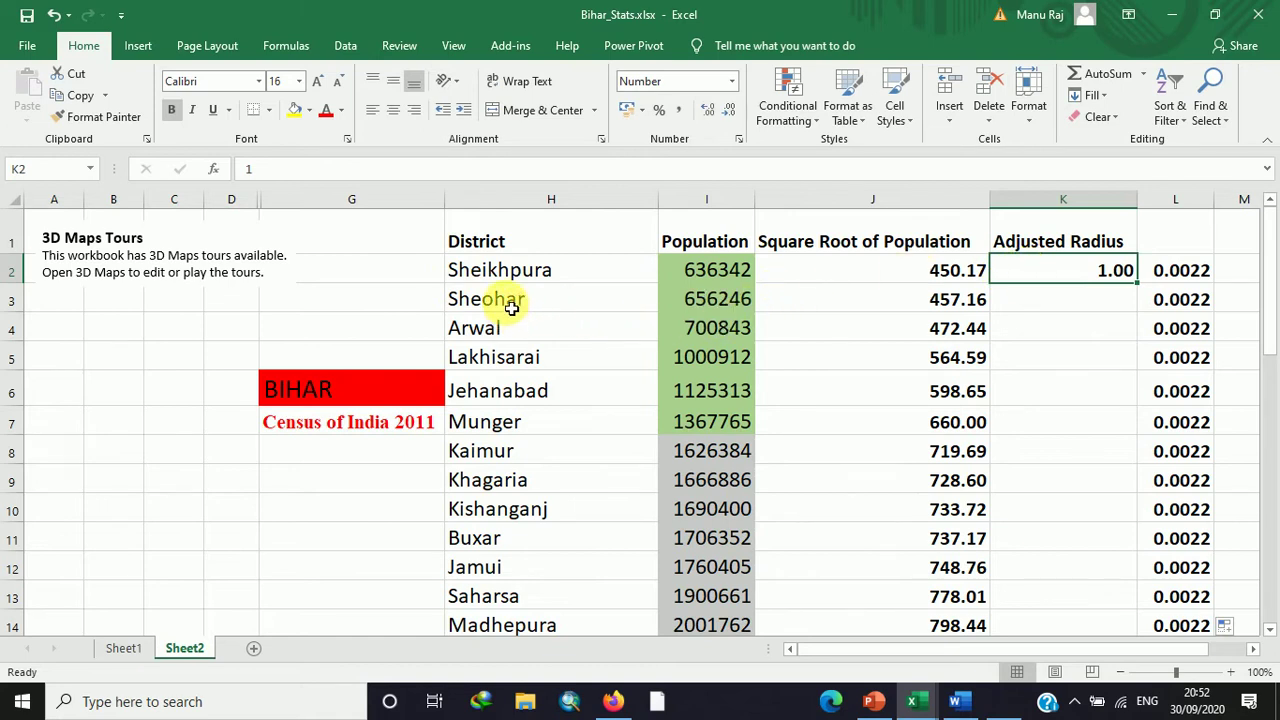
left_click(1046, 300)
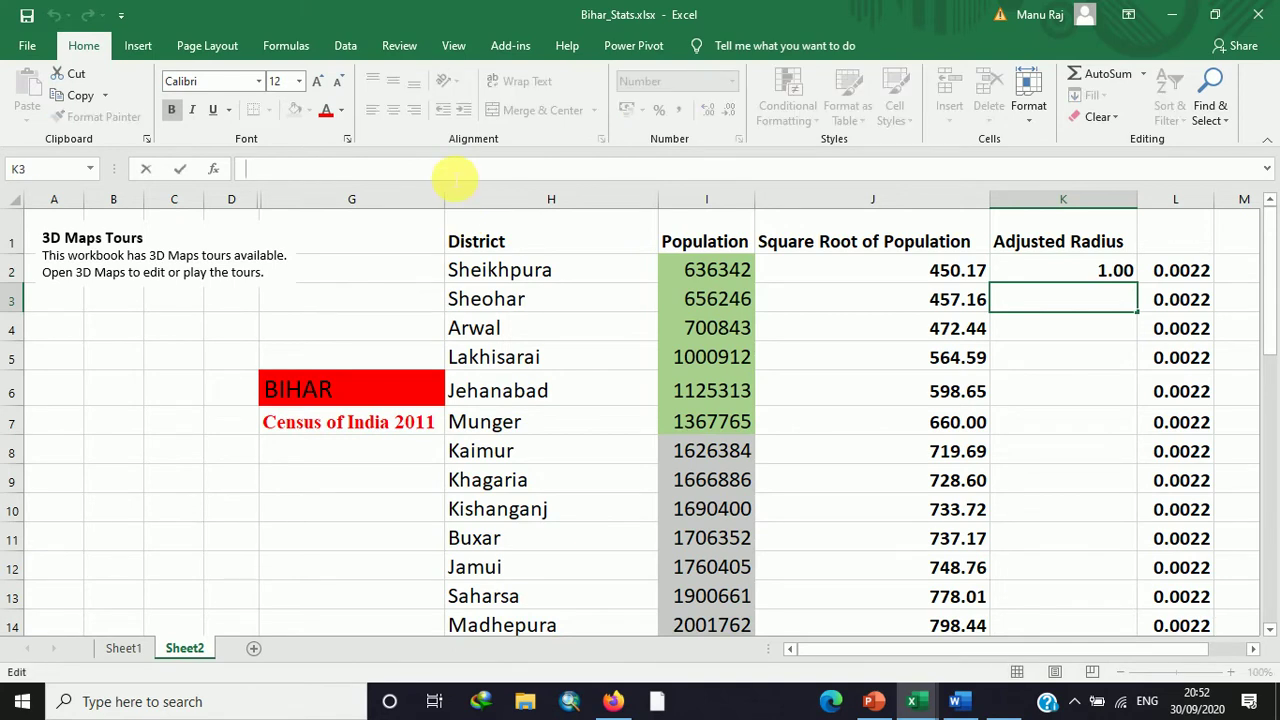
type("=")
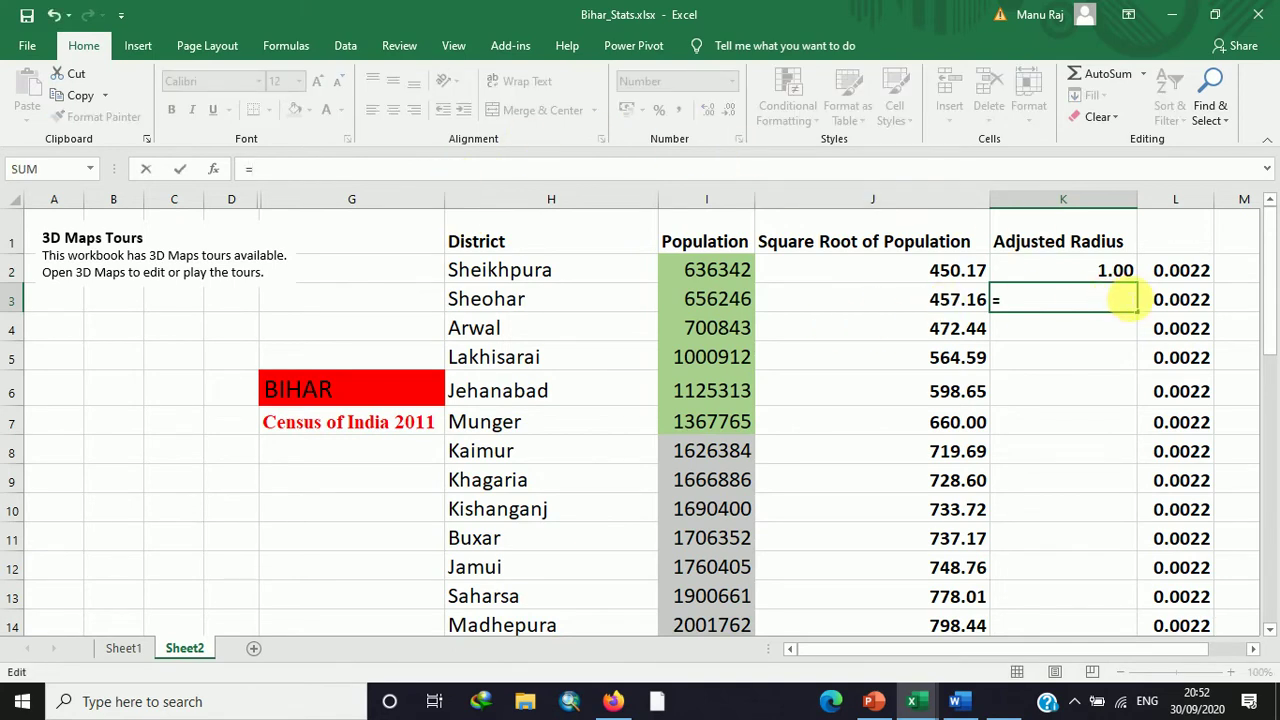
left_click(1198, 303)
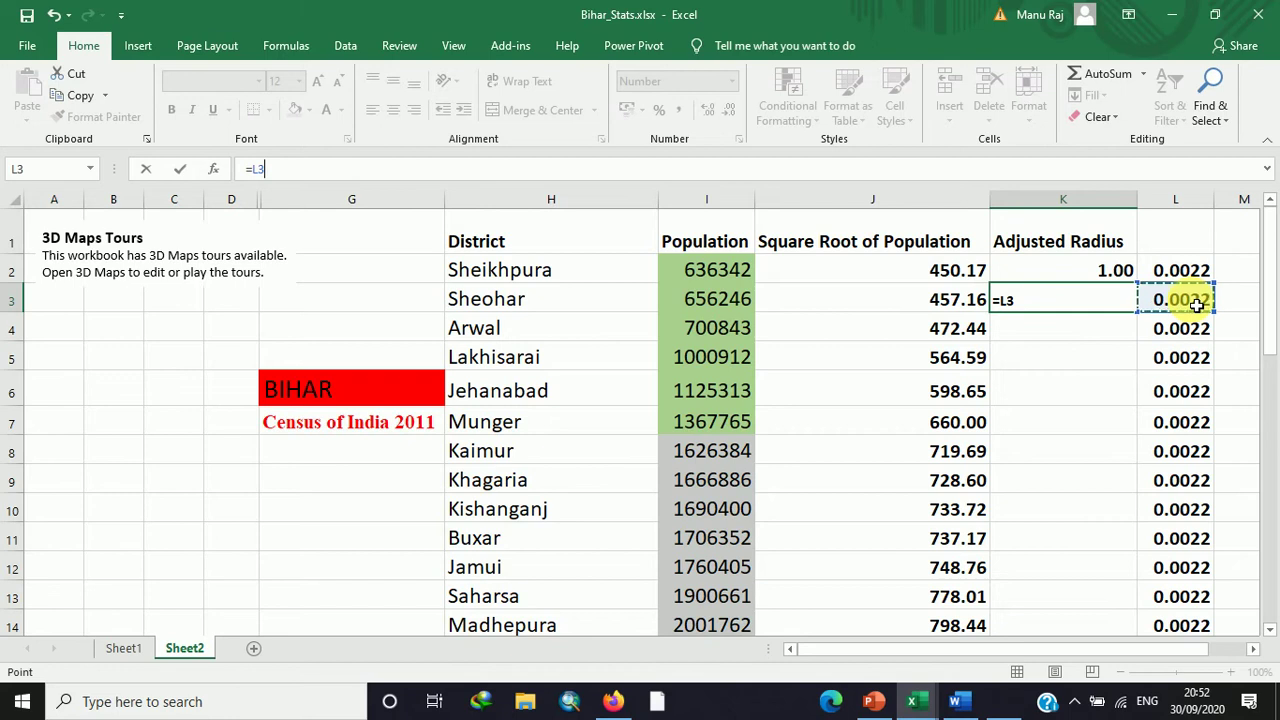
type("*")
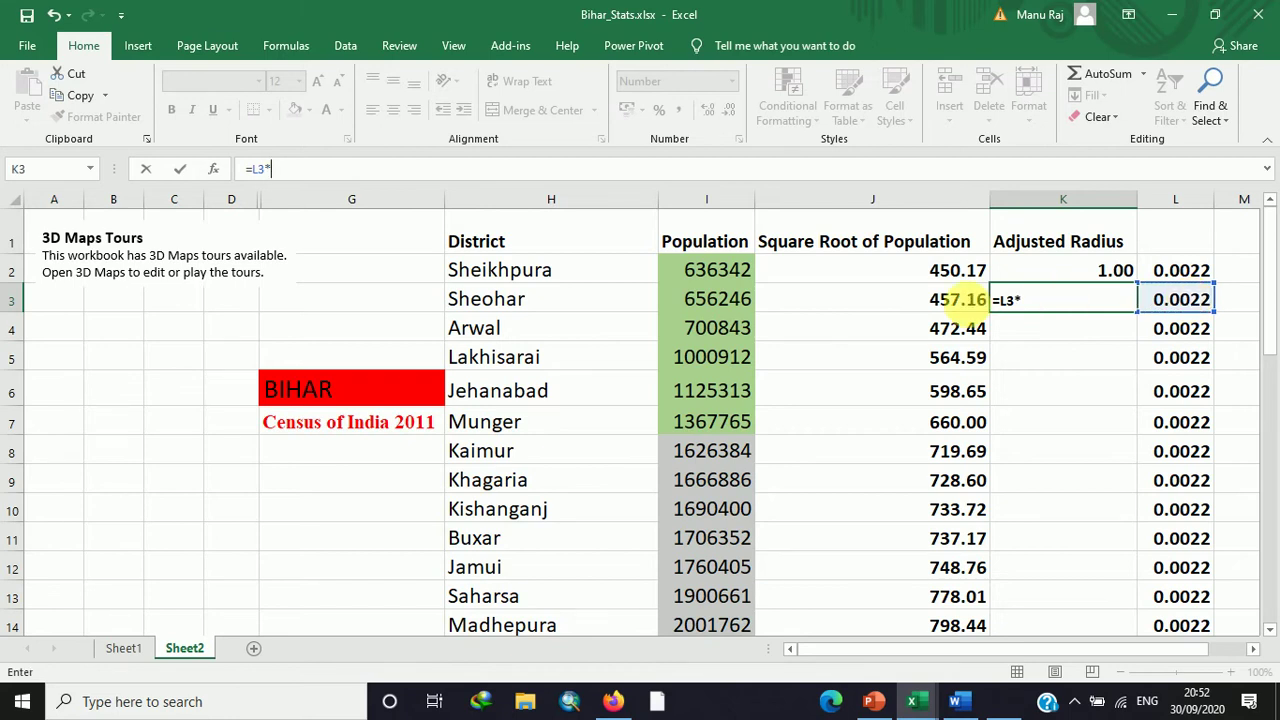
left_click(930, 301)
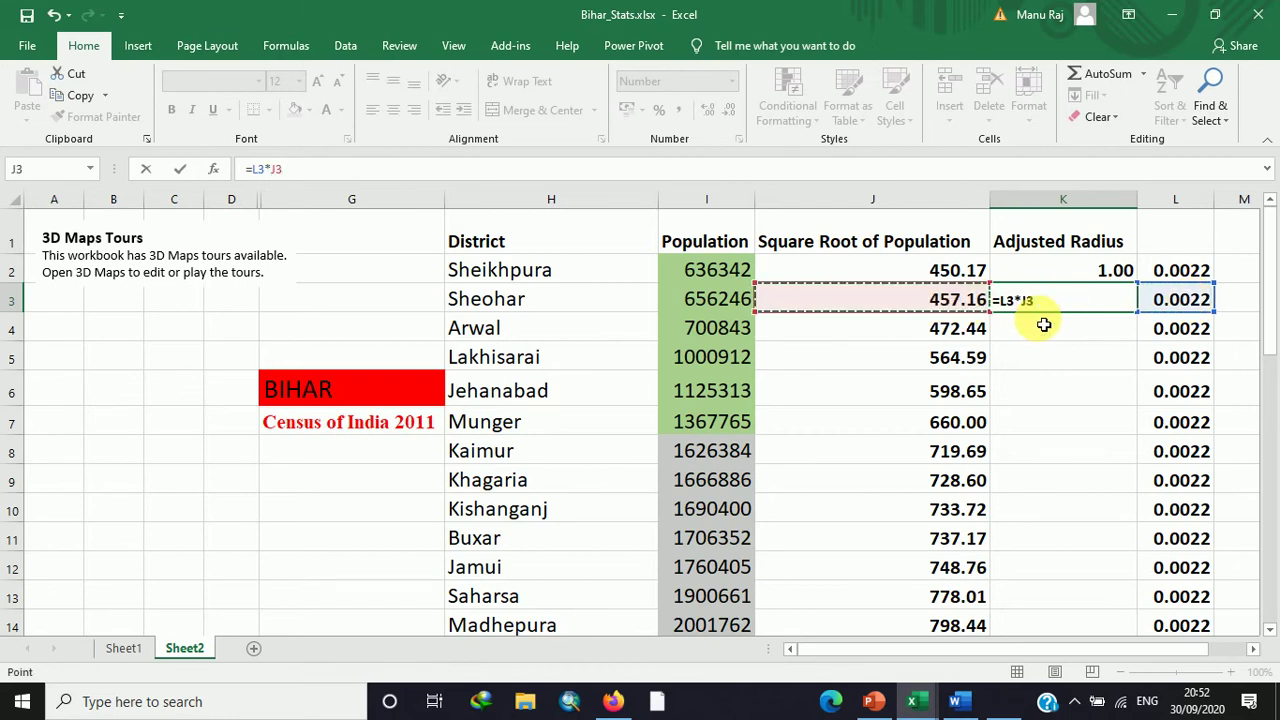
key("Return")
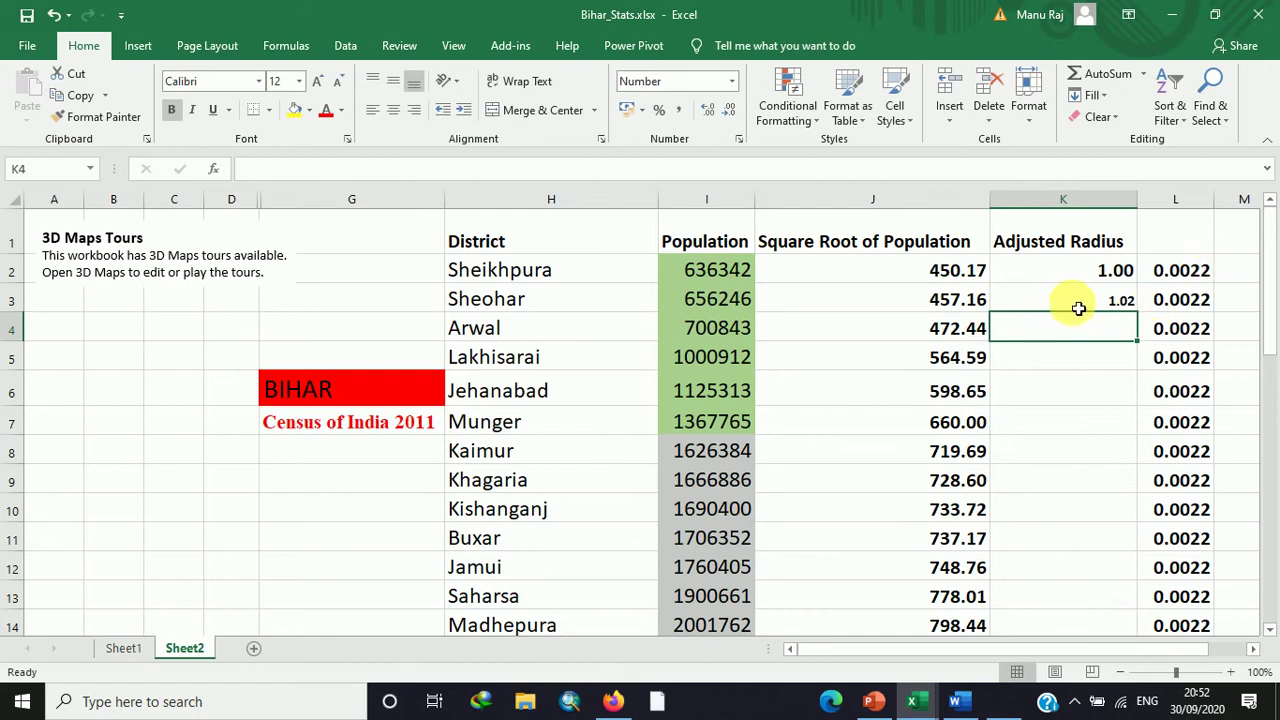
left_click(1075, 303)
left_click(318, 81)
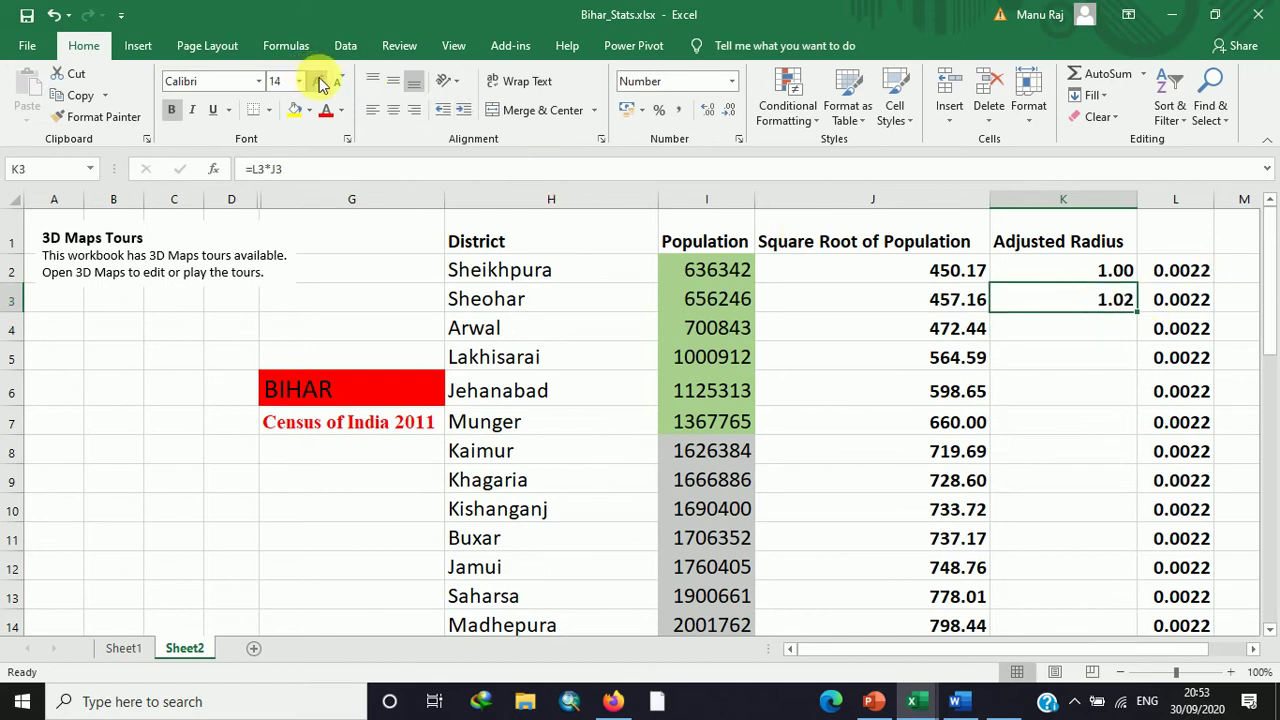
left_click(318, 81)
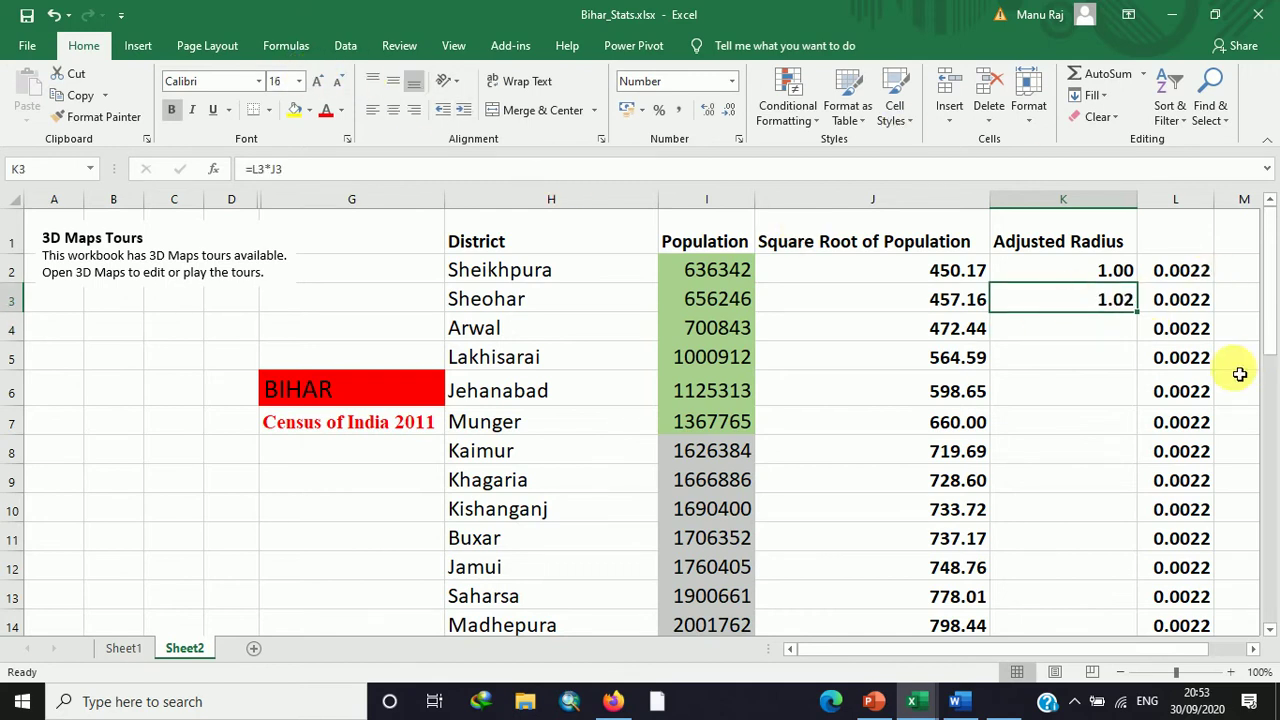
Step: Fill Sheohar's Adjusted Radius formula down column K to the Patna row, K39
left_click(1084, 275)
left_click(1117, 298)
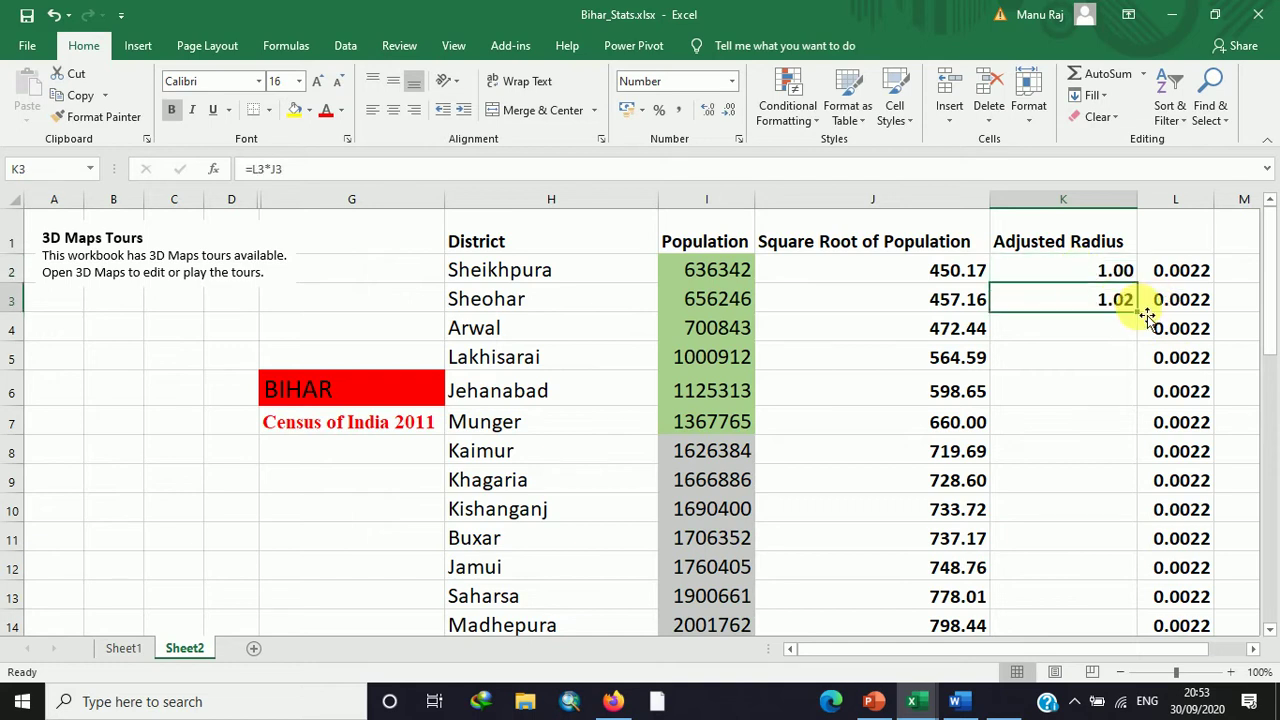
double_click(1143, 318)
left_click_drag(1270, 312, 1275, 576)
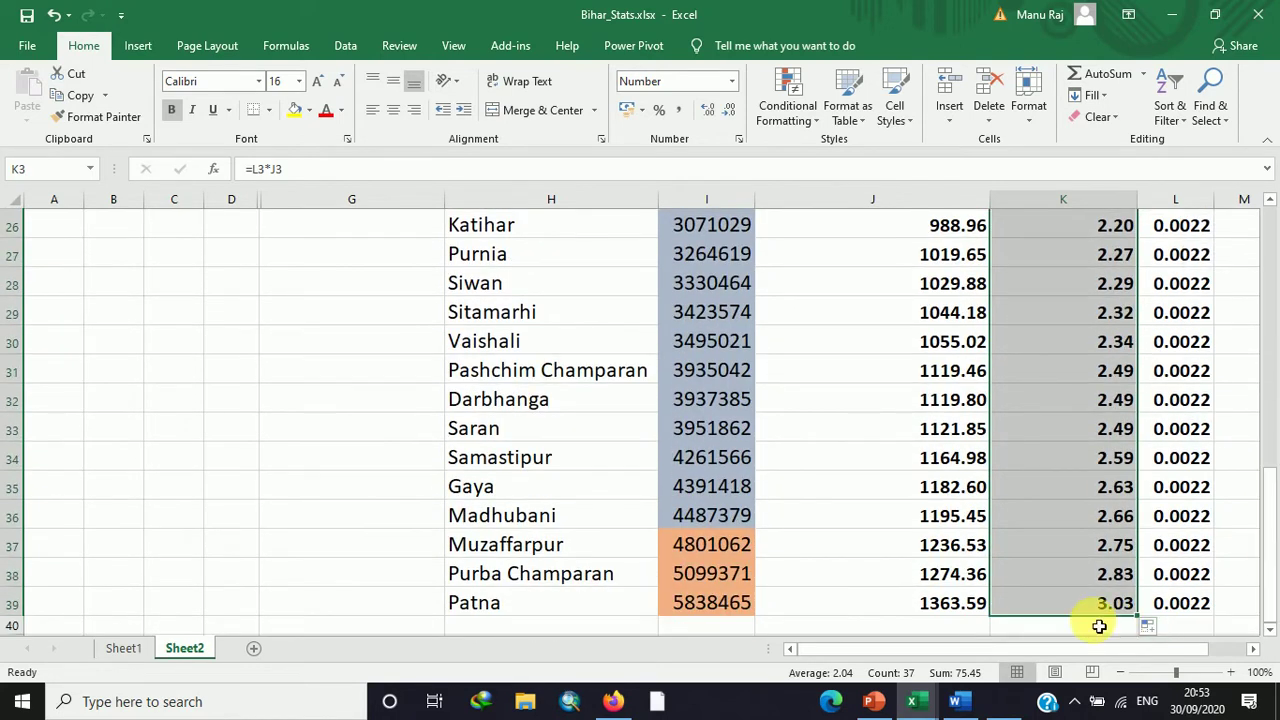
Step: Compare the Adjusted Radius of Patna, the most populous district, with that of Sheikhpura, the least populous
left_click(1097, 613)
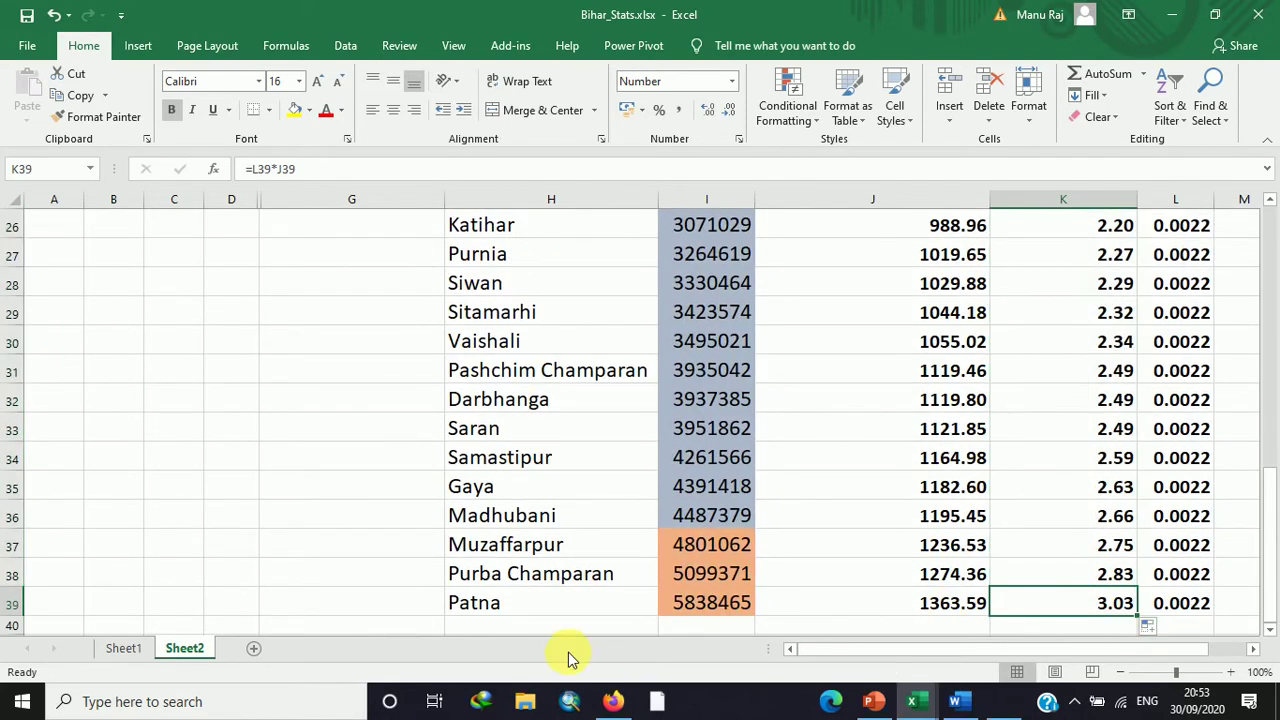
left_click(457, 600)
left_click(1101, 608)
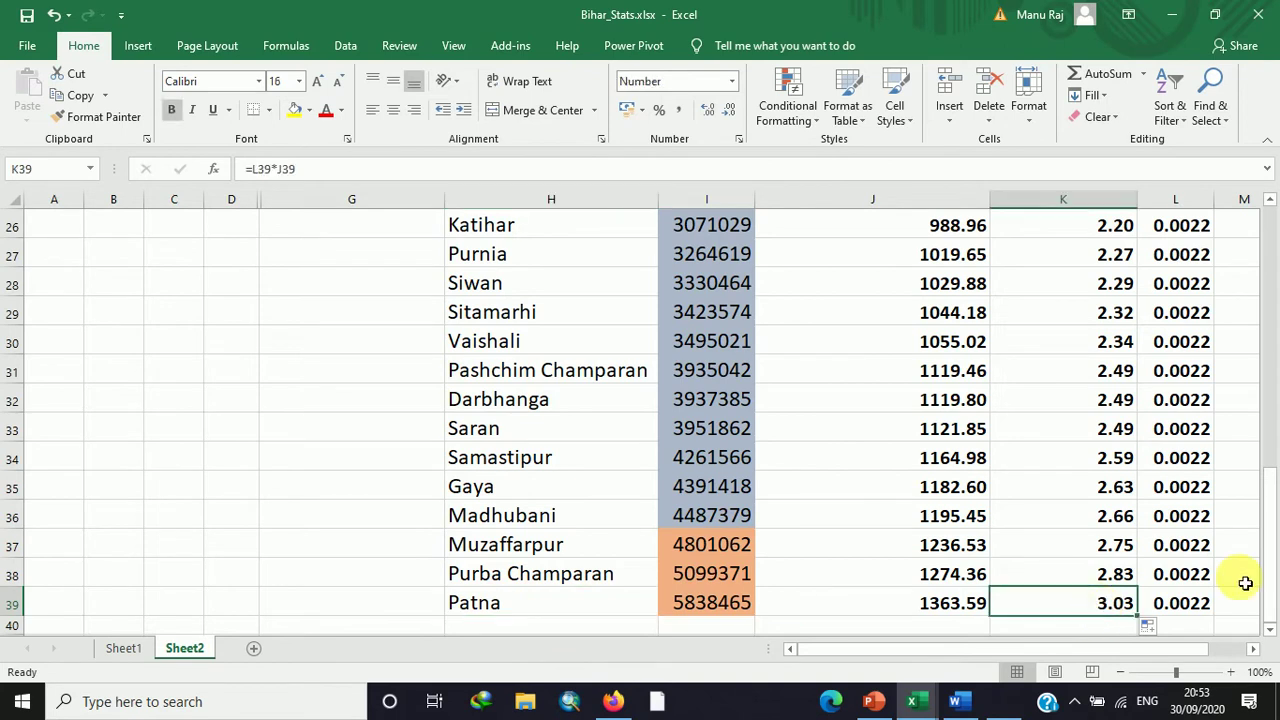
left_click_drag(1267, 545, 1270, 548)
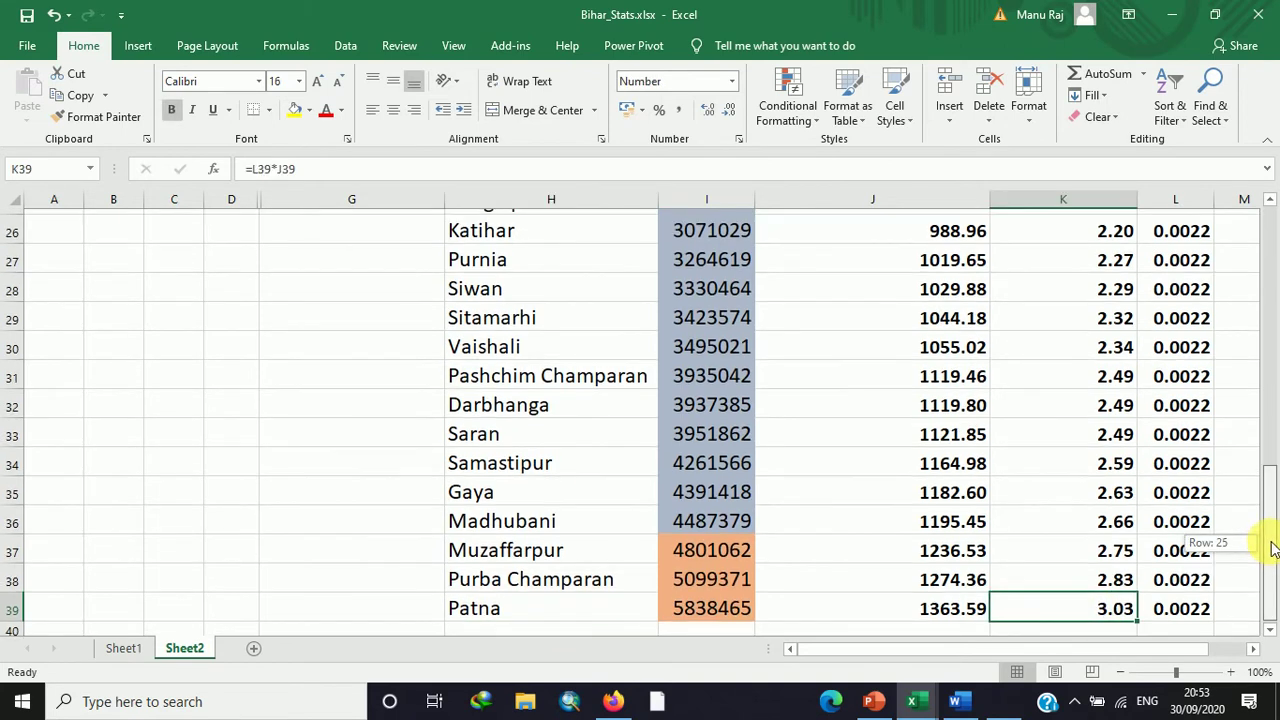
left_click_drag(1272, 548, 1272, 546)
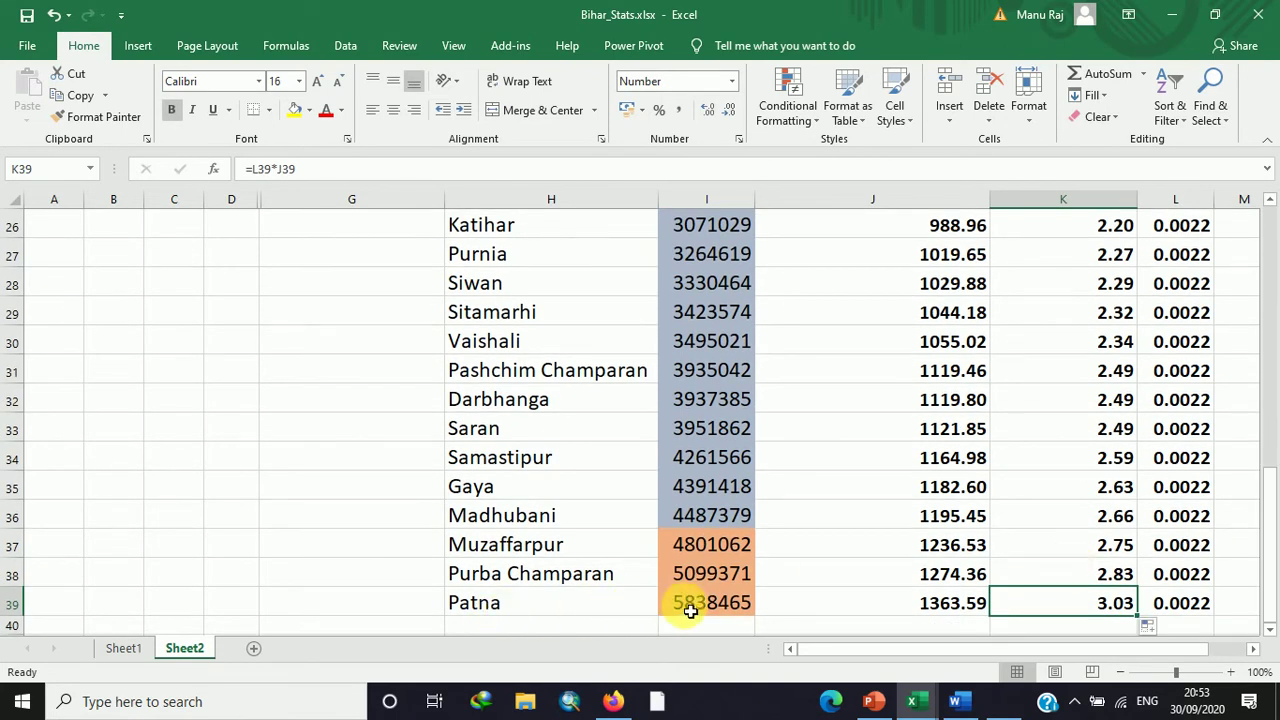
left_click_drag(1273, 573, 1272, 245)
left_click(1087, 278)
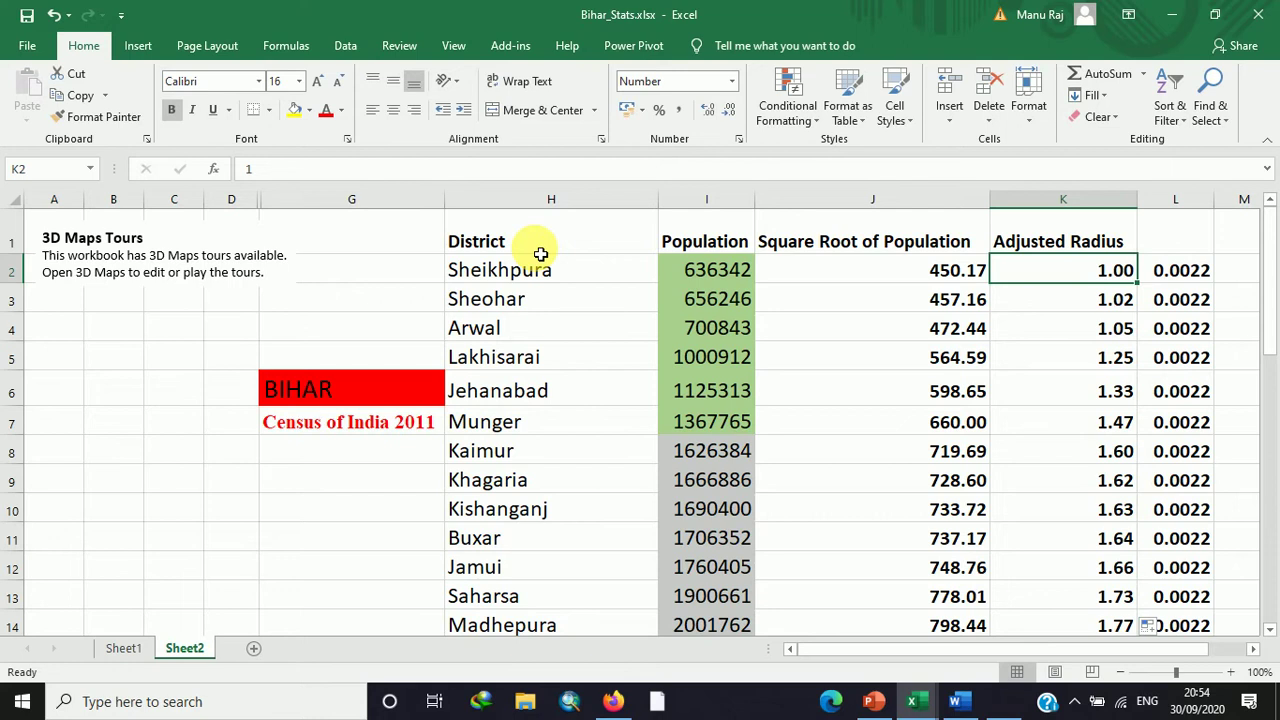
Step: Select the District and Population columns from their headers in row 1 to the Patna row, H1:I39
left_click(541, 233)
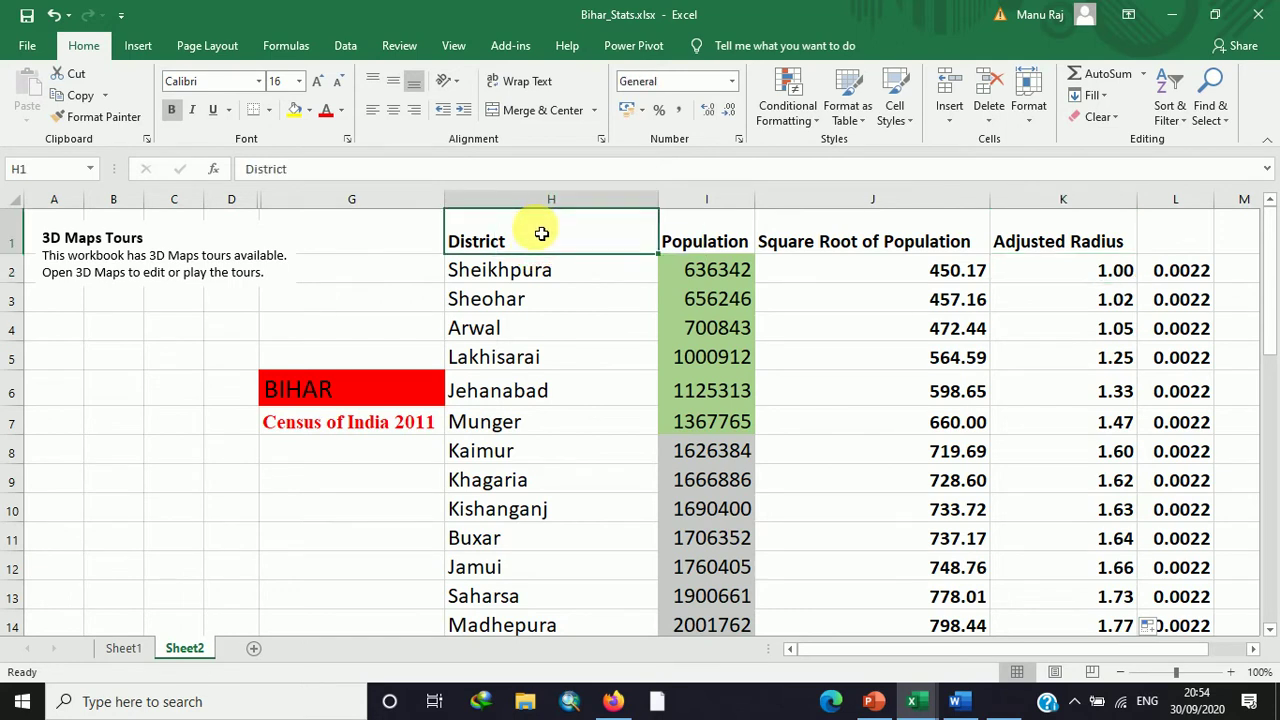
left_click_drag(541, 233, 687, 236)
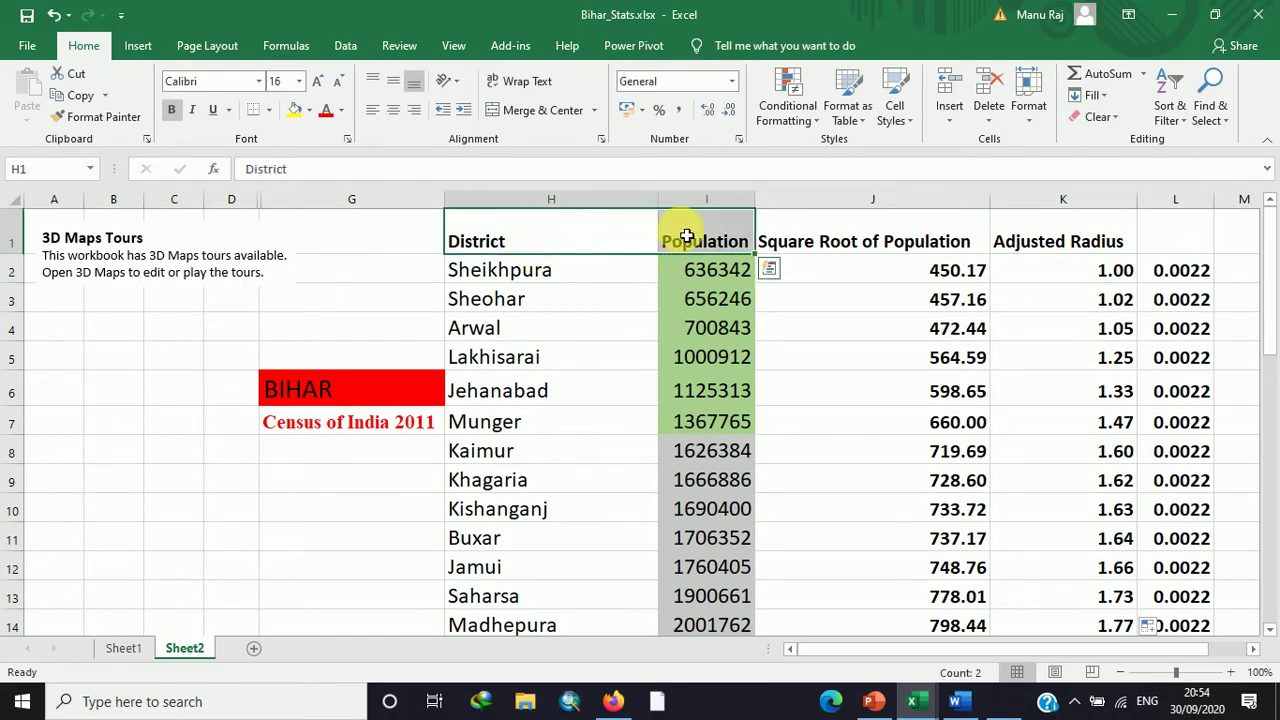
key("ctrl+shift+Down")
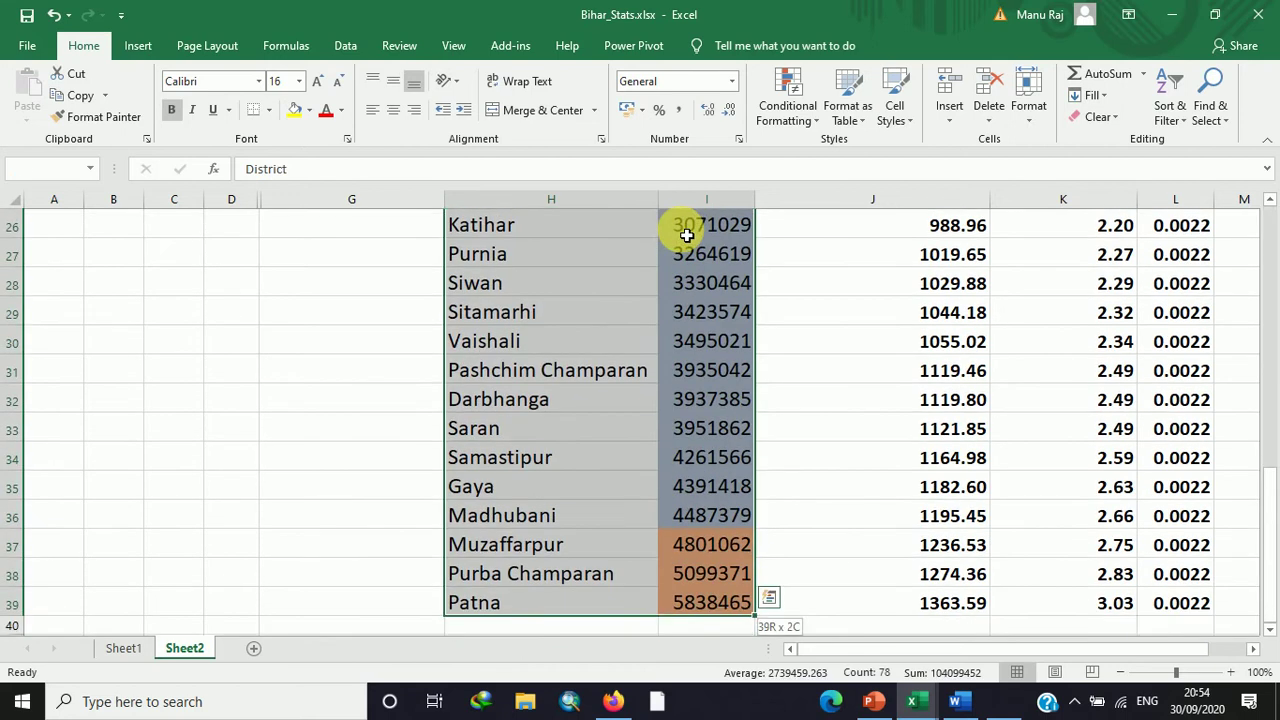
left_click_drag(1270, 495, 1270, 183)
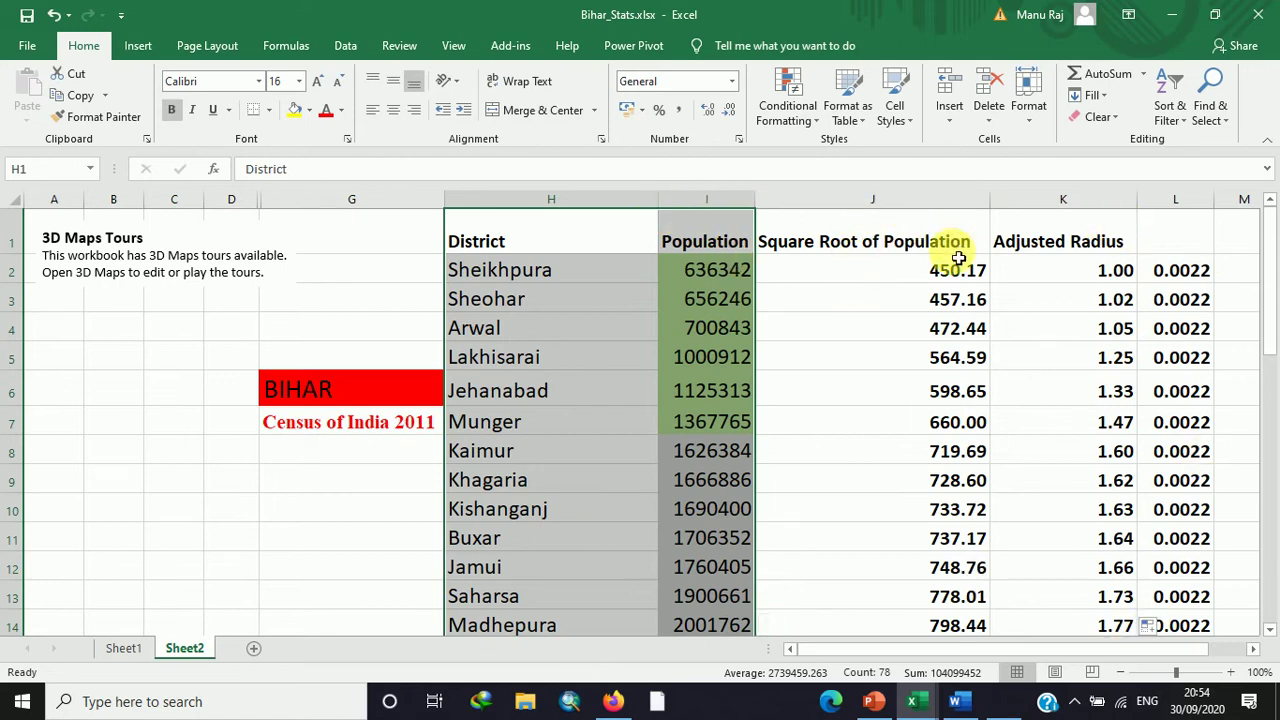
Step: Launch 3D Maps with the selected district population data and create a new tour
left_click(136, 45)
left_click(84, 45)
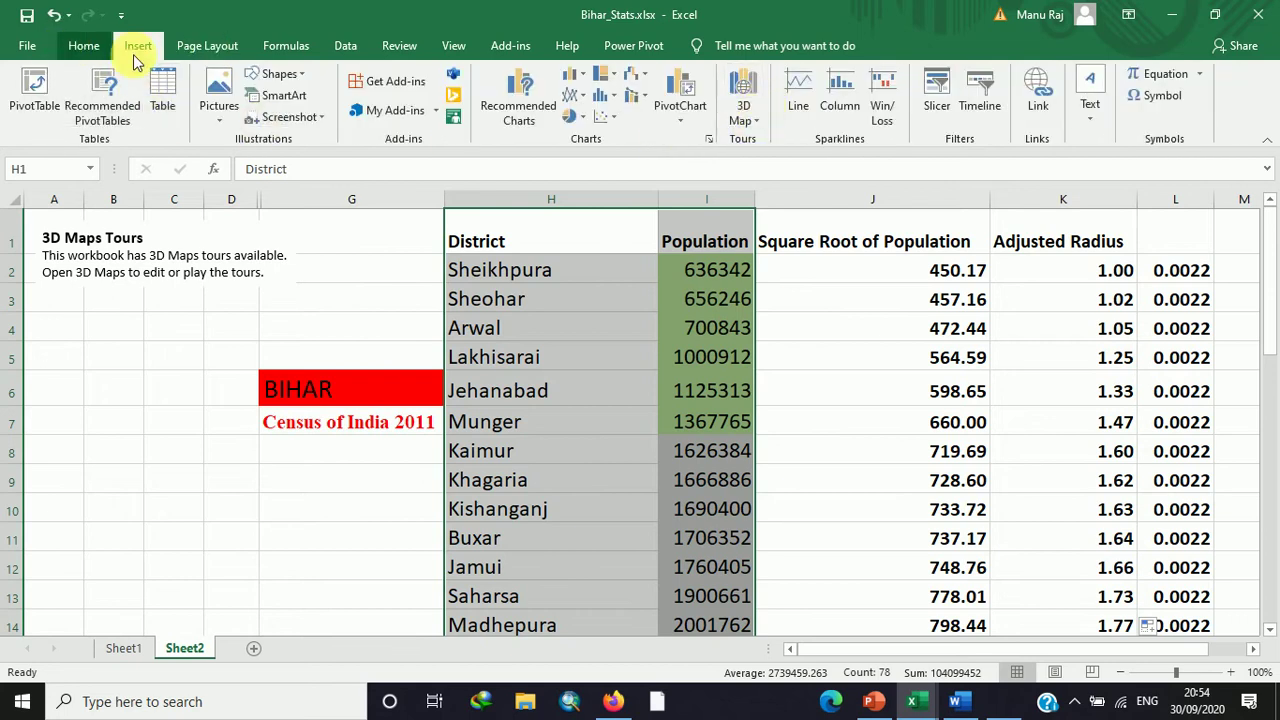
left_click(138, 46)
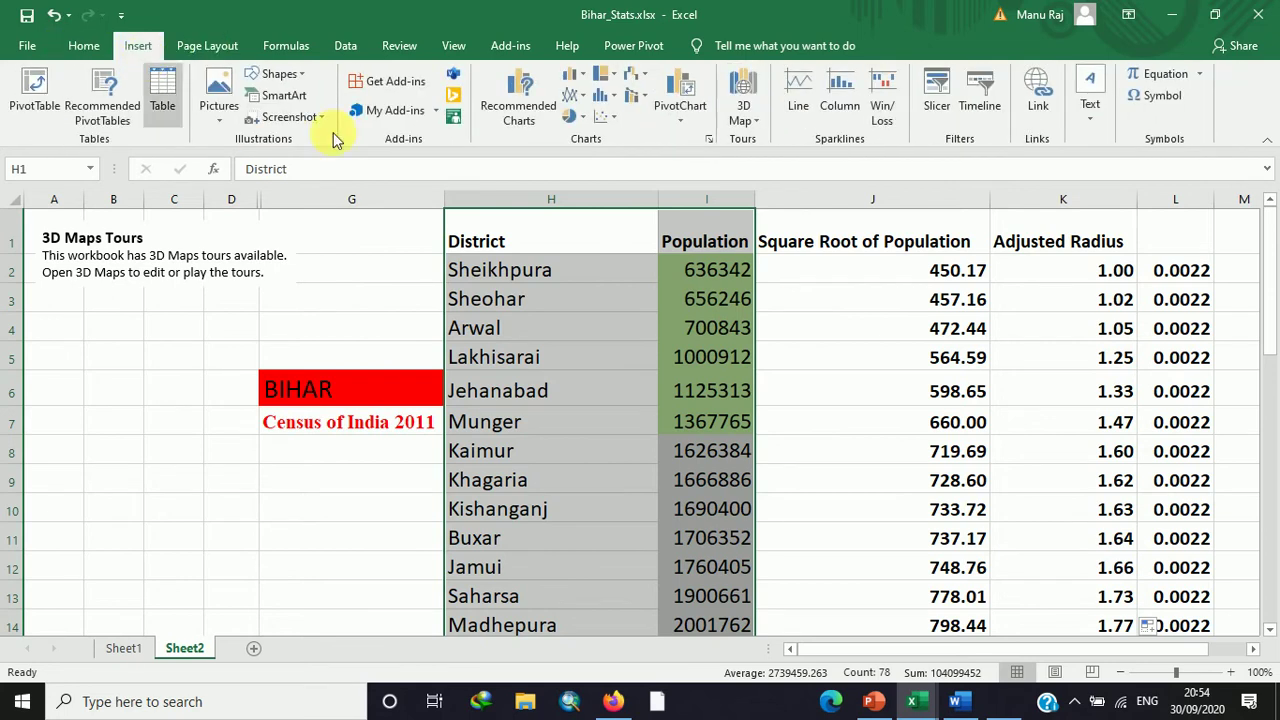
left_click(748, 116)
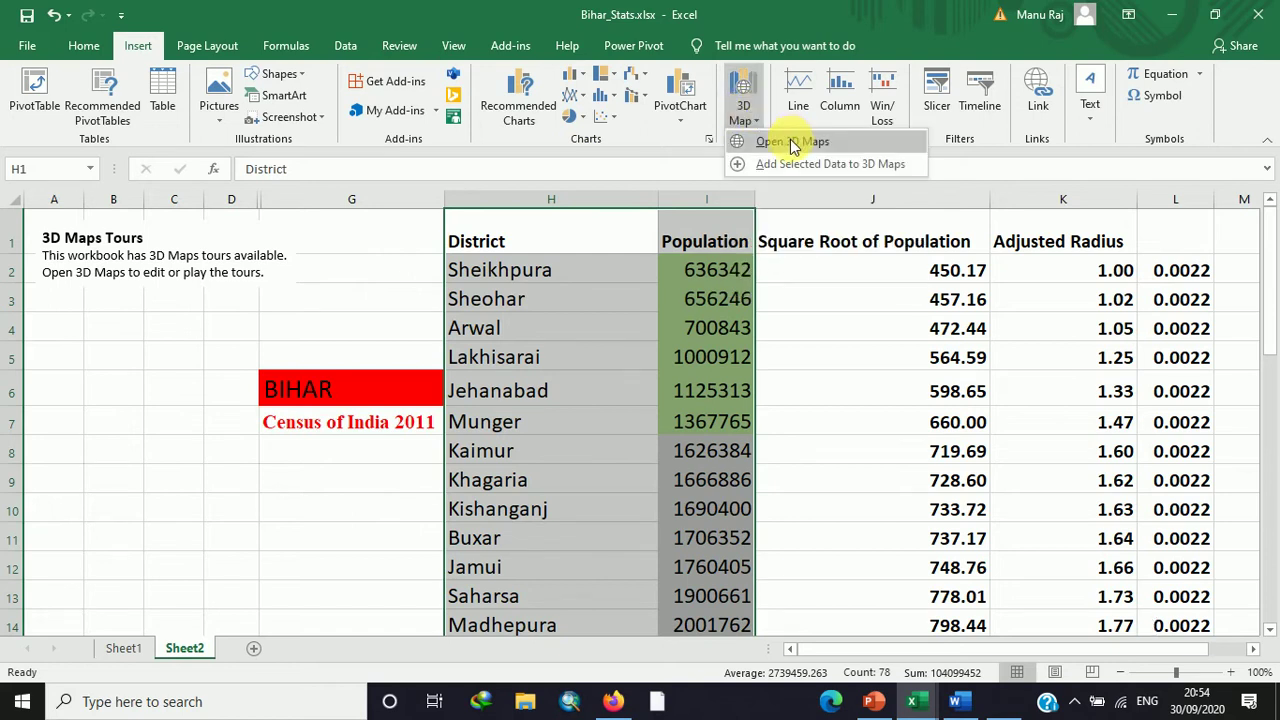
left_click(785, 141)
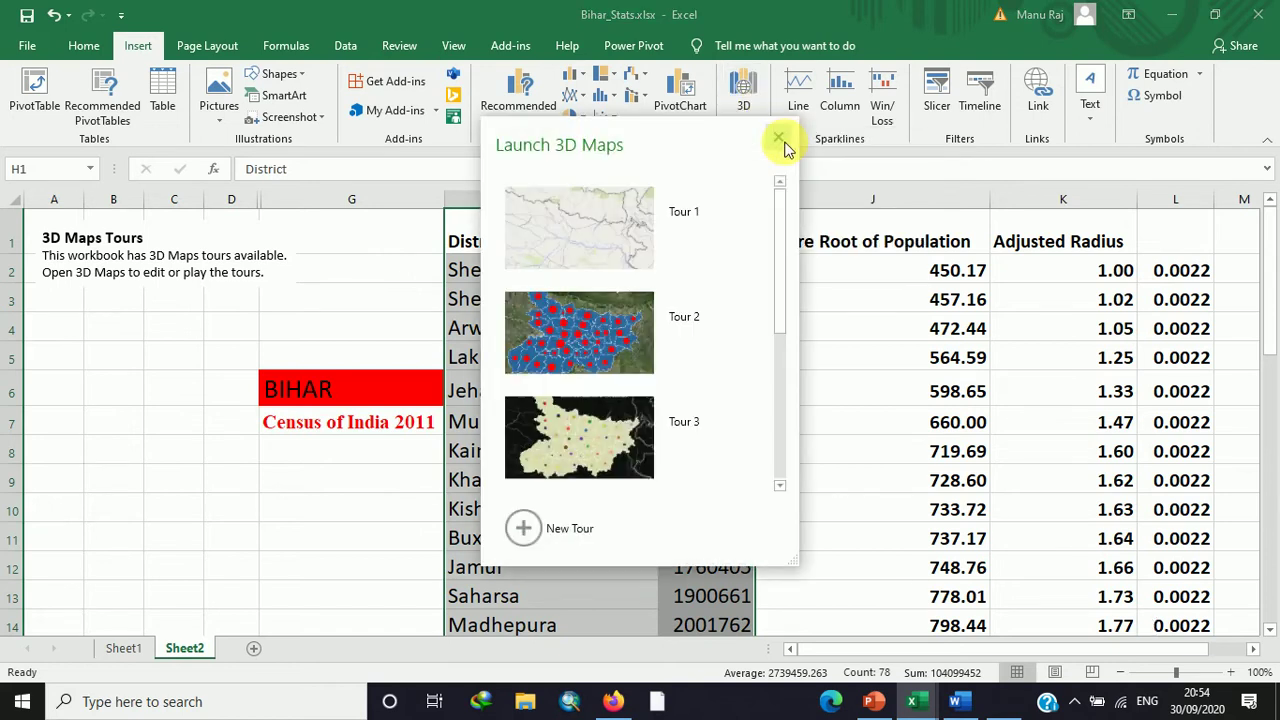
scroll(641, 360, "down", 5)
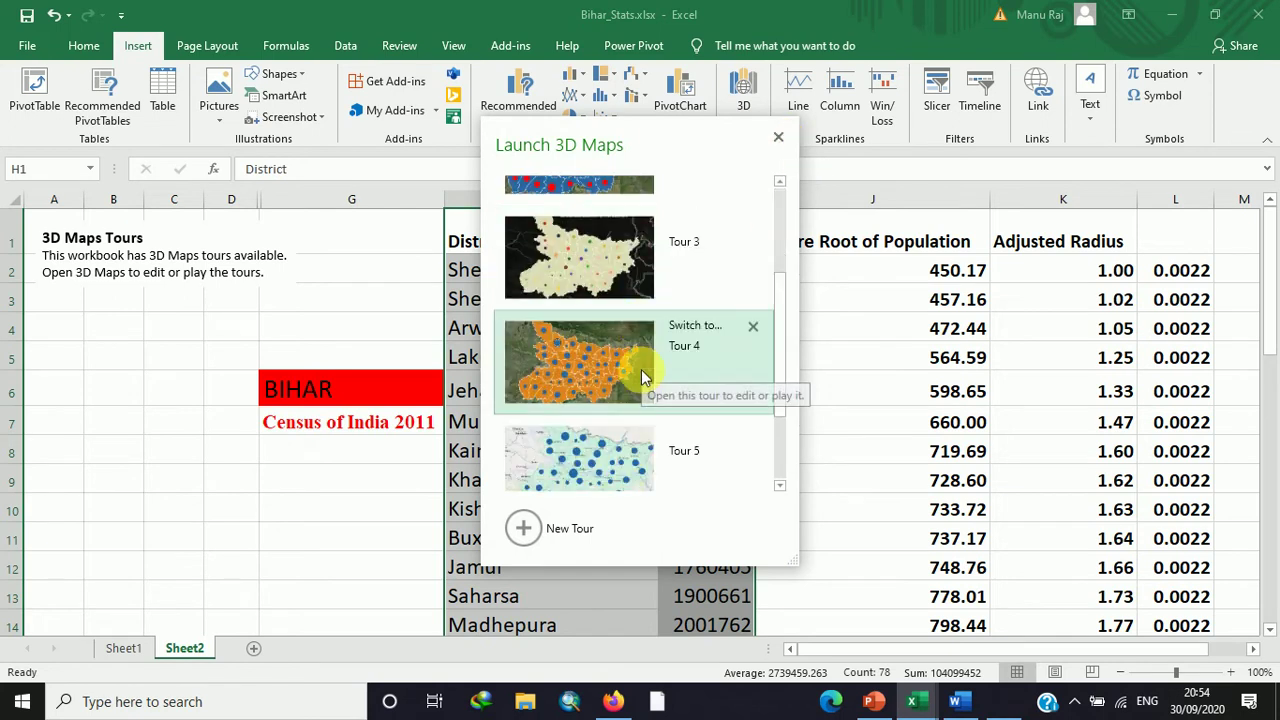
left_click(568, 530)
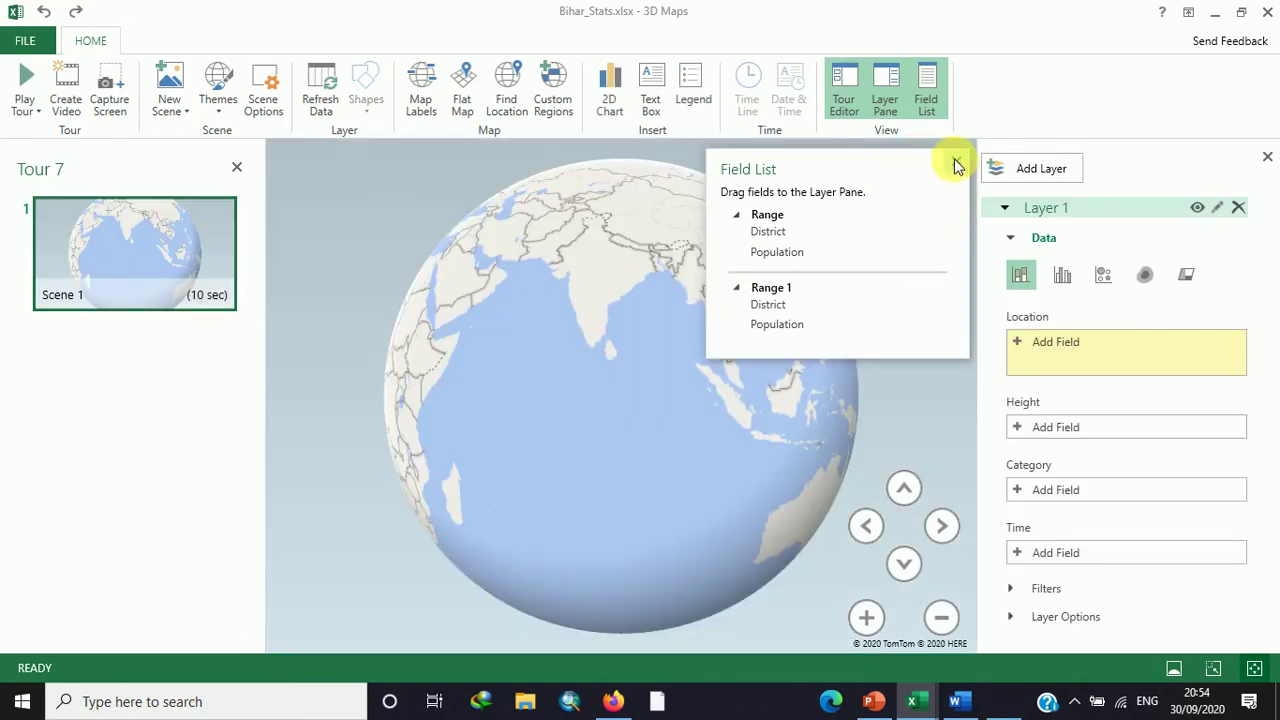
Step: Close the field list and add District from Range as the location field of Layer 1, with the map centred near Bihar
left_click(956, 166)
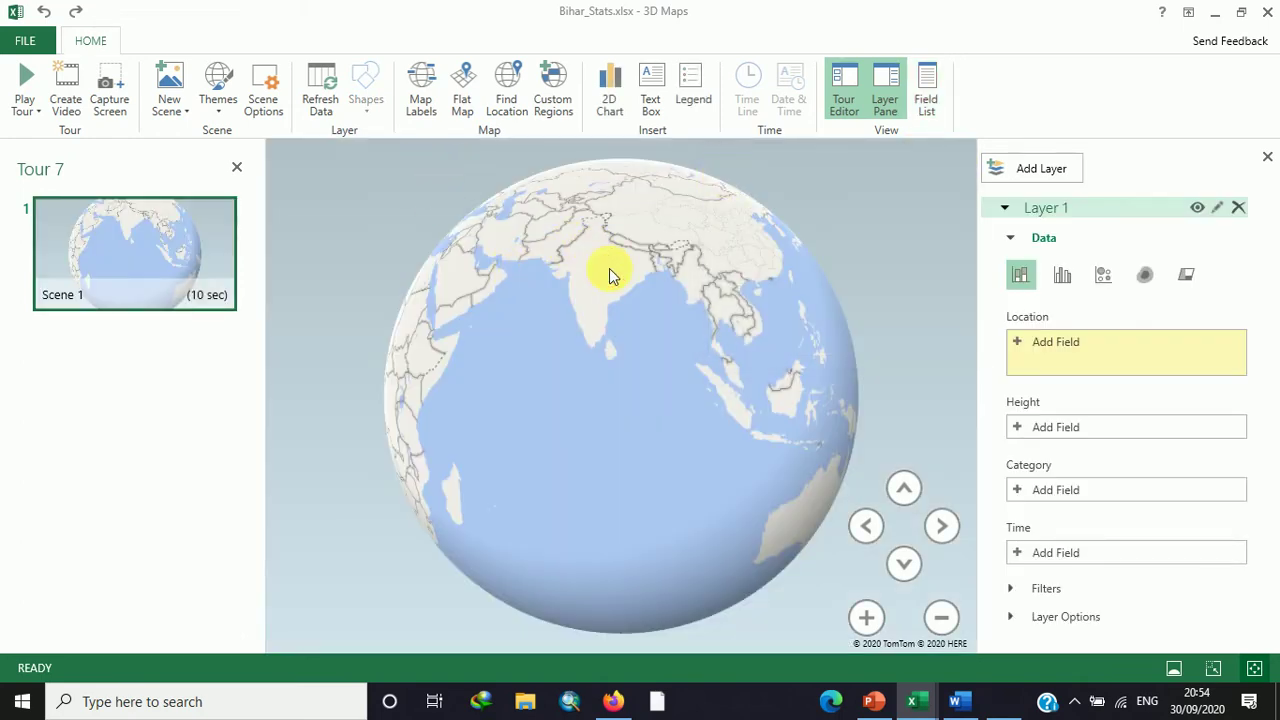
left_click_drag(609, 268, 621, 394)
scroll(627, 413, "up", 5)
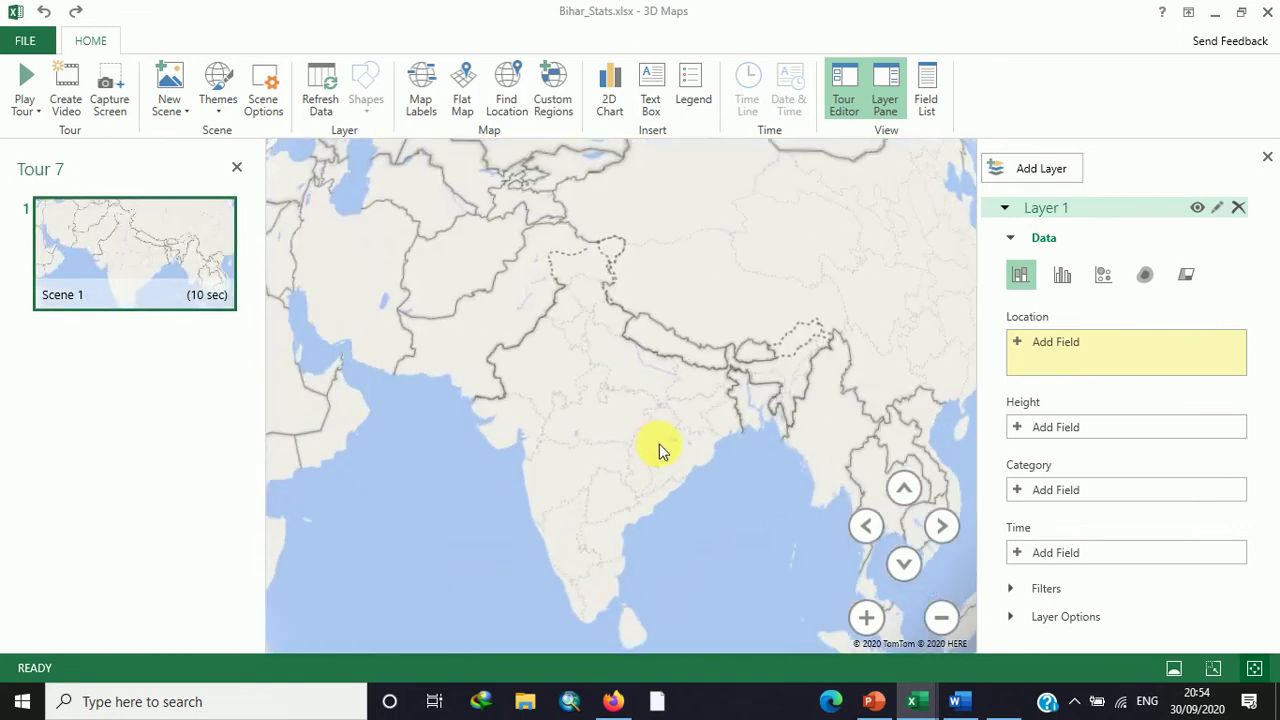
scroll(705, 393, "up", 2)
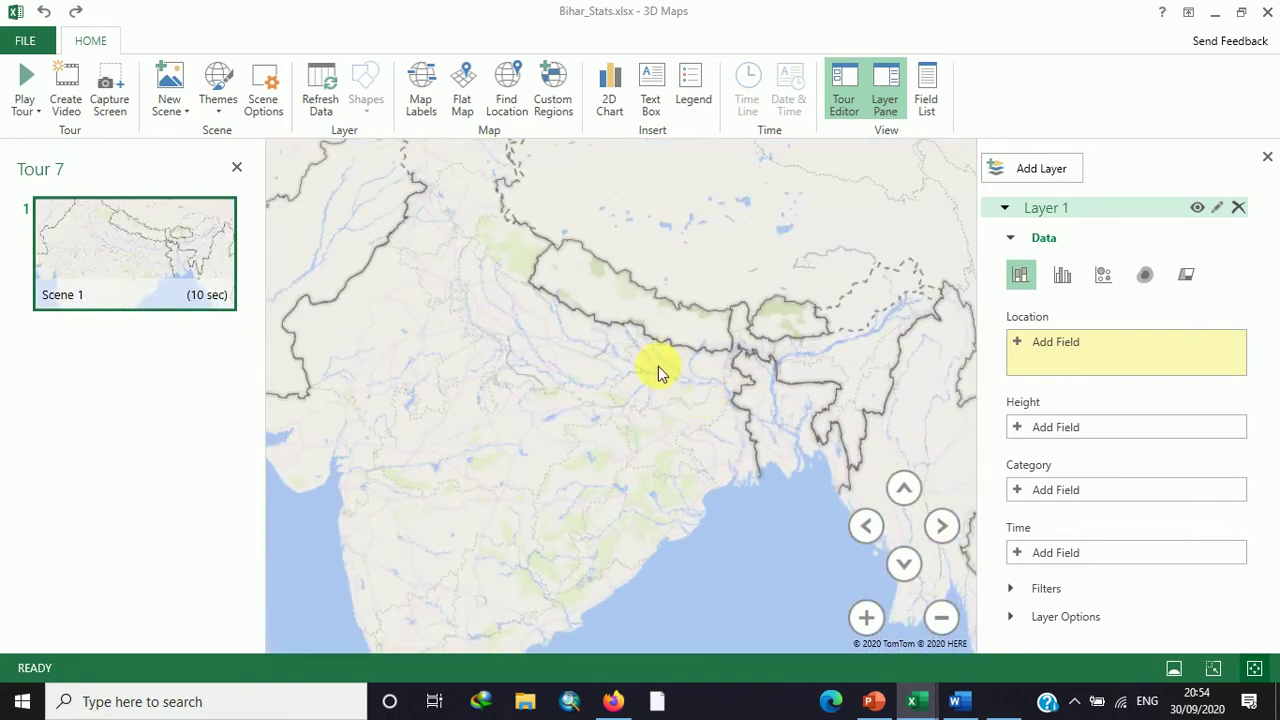
scroll(670, 400, "up", 2)
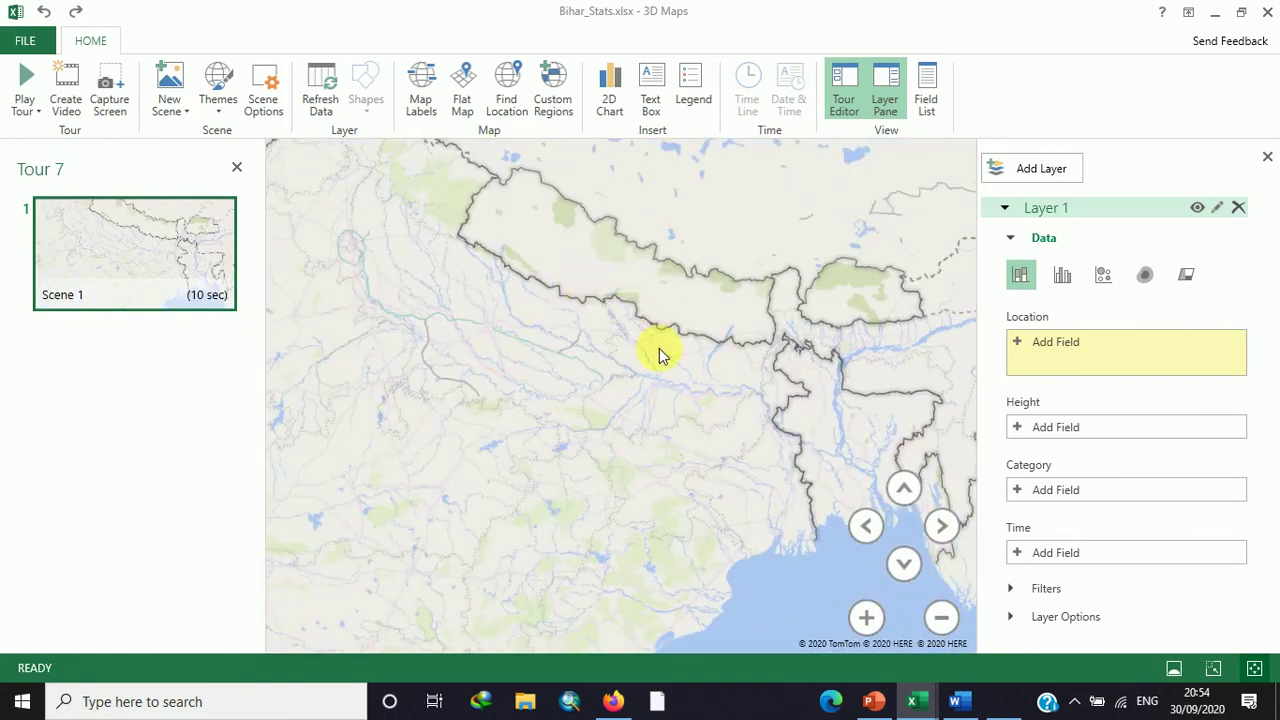
scroll(668, 410, "up", 2)
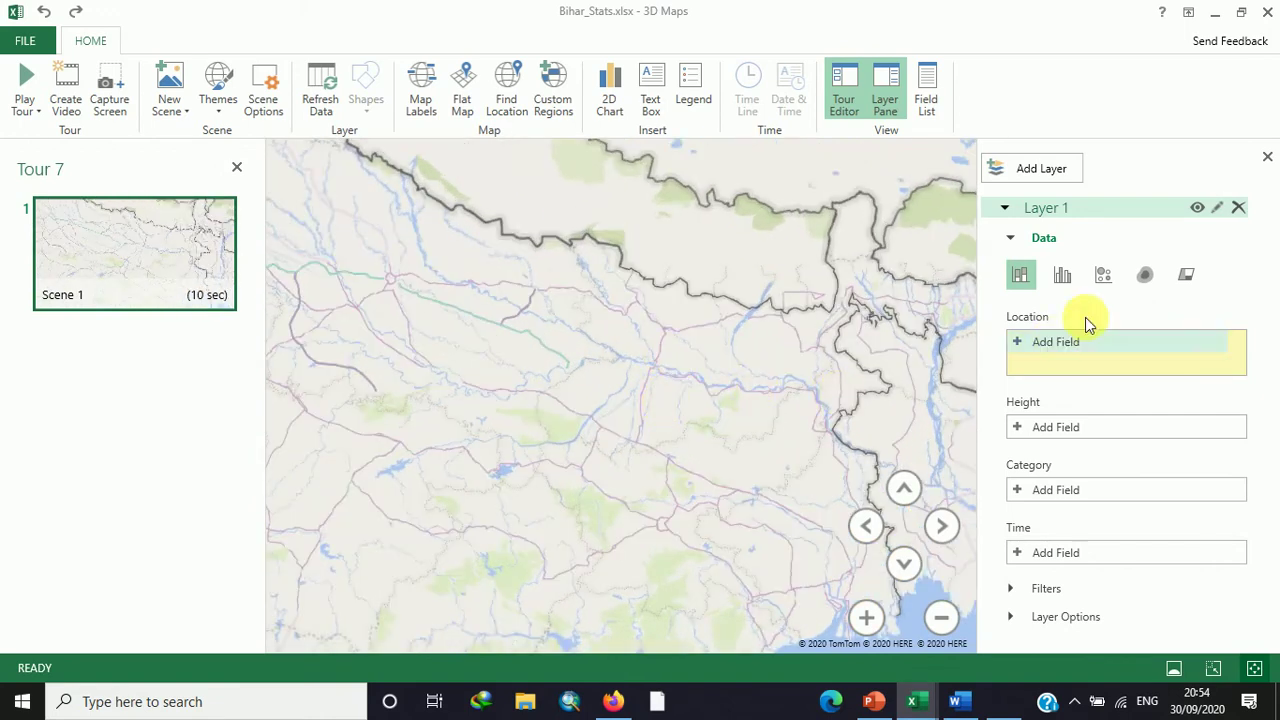
left_click(1017, 339)
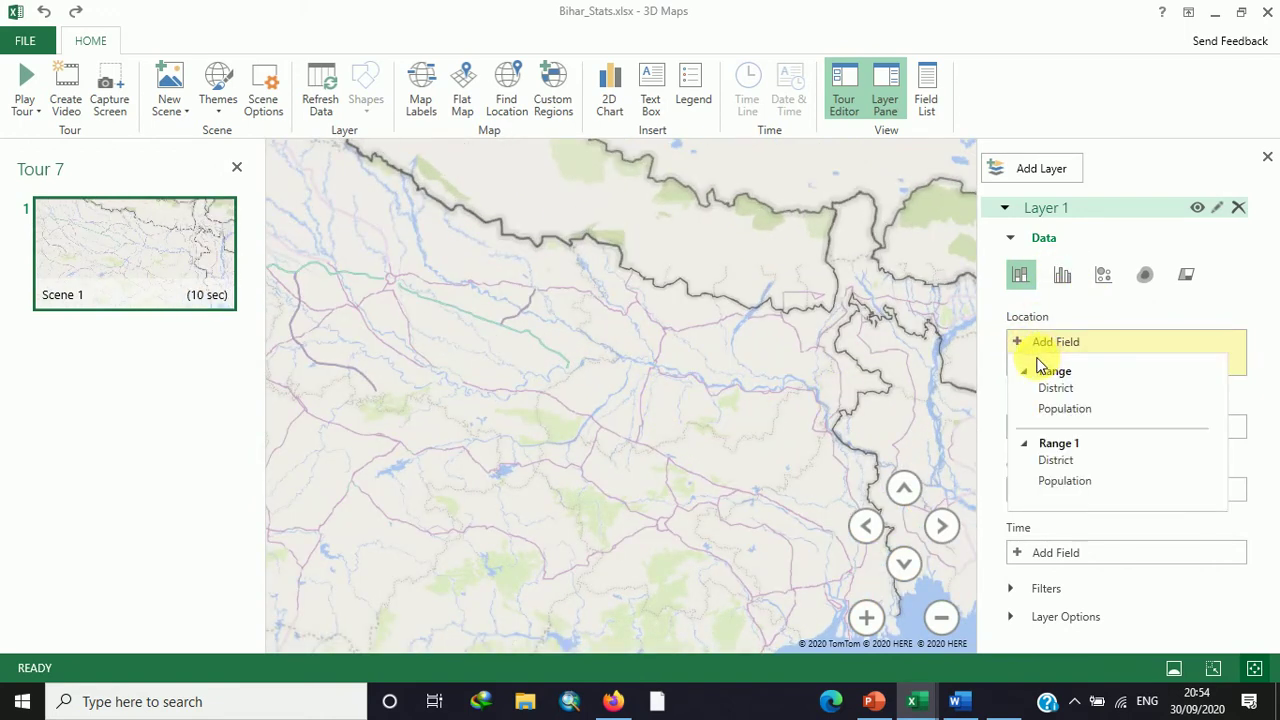
left_click(1052, 389)
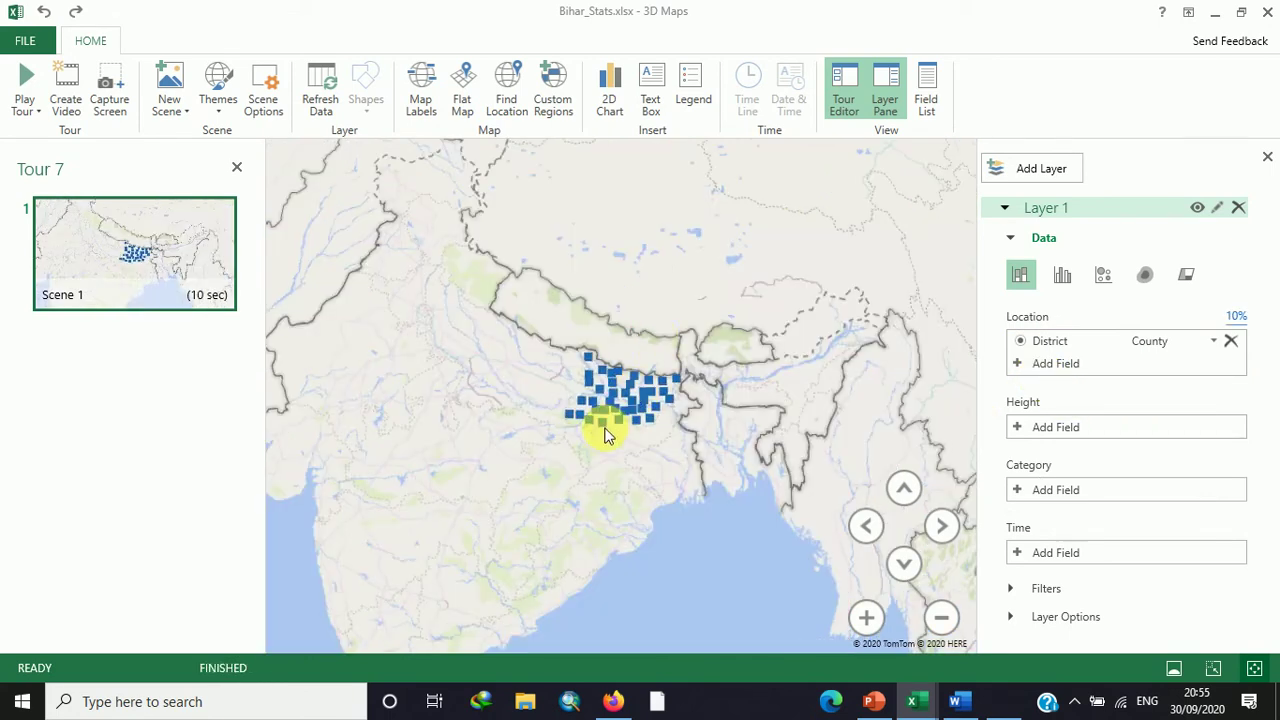
Step: Examine where the district markers are plotted within India and across Bihar
scroll(558, 395, "up", 3)
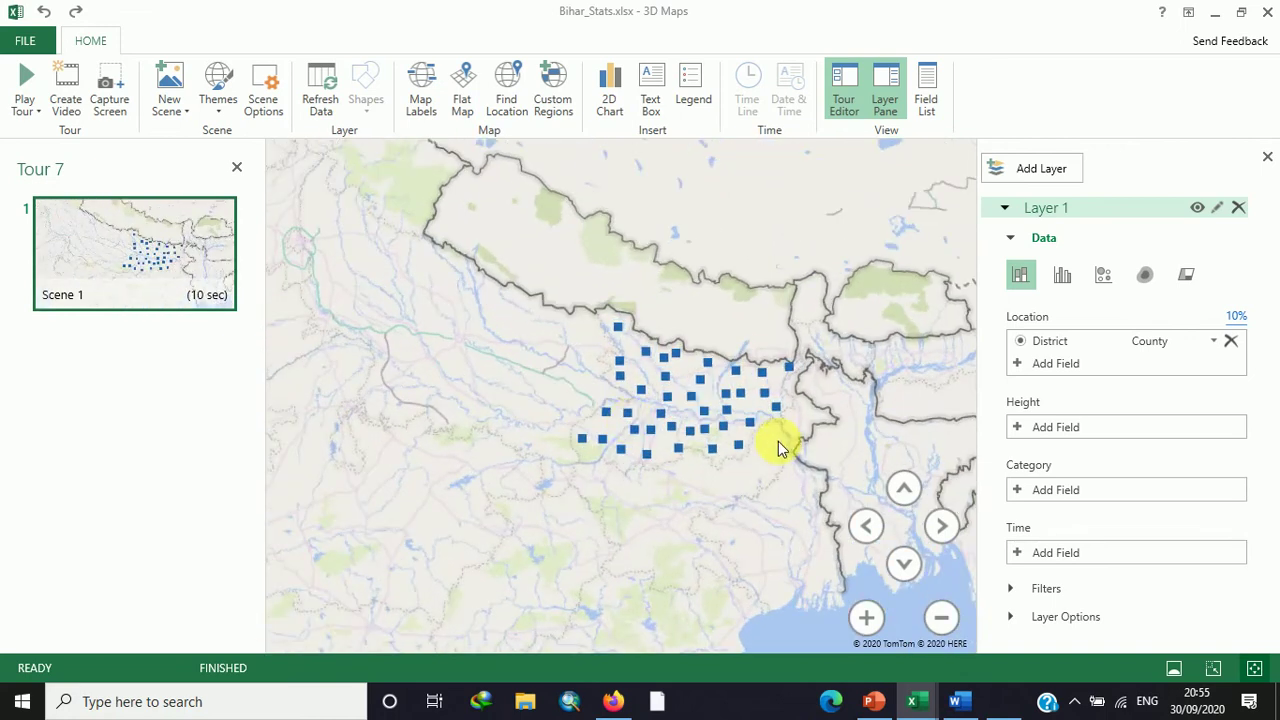
left_click_drag(777, 434, 722, 511)
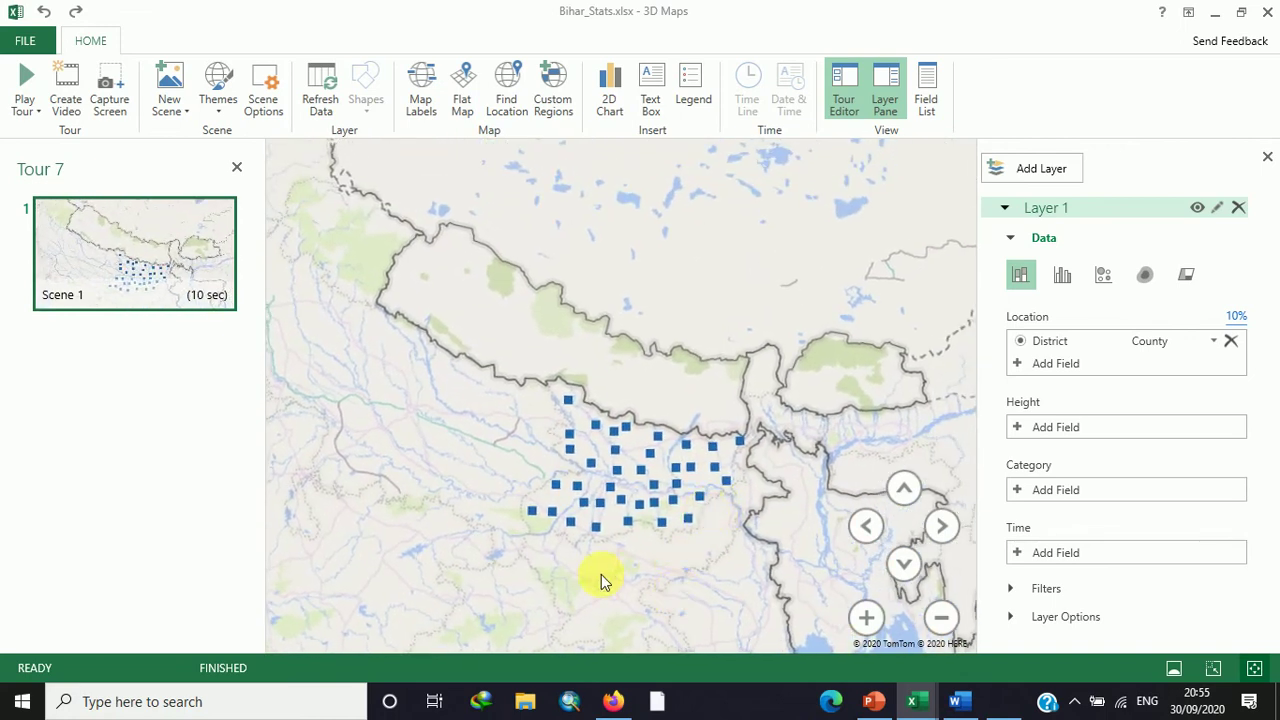
scroll(557, 438, "down", 4)
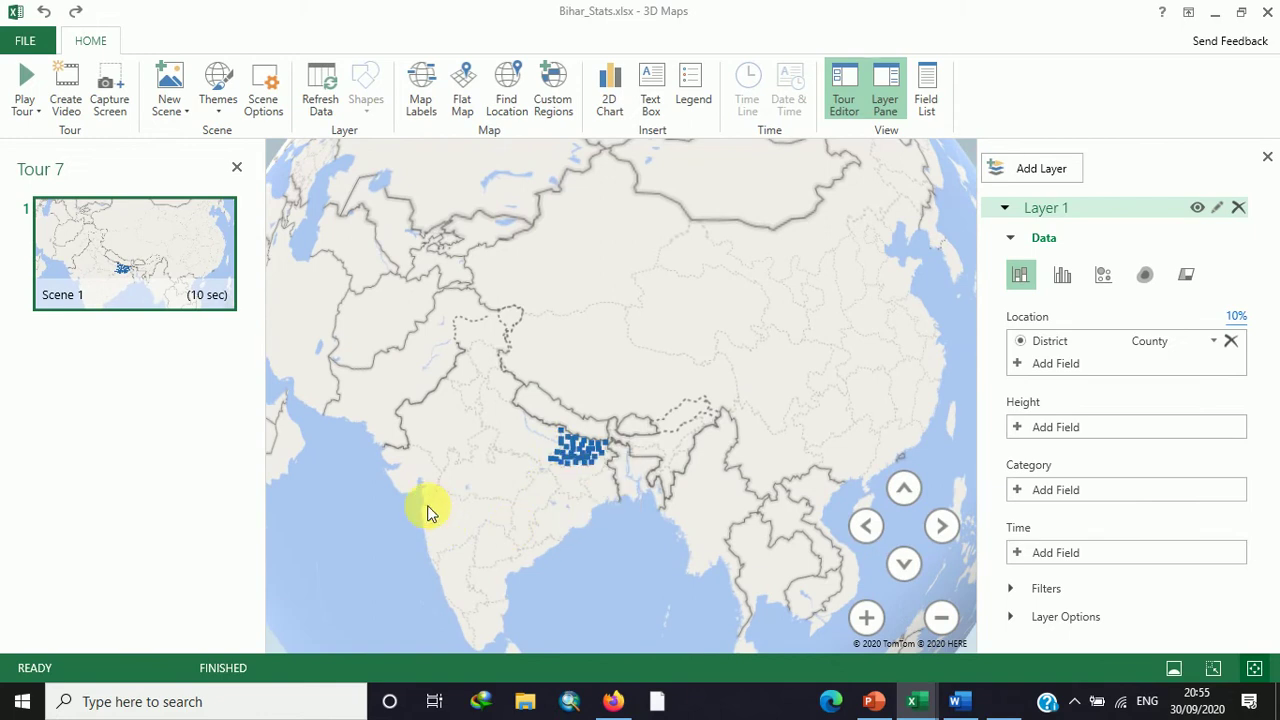
left_click_drag(427, 512, 510, 430)
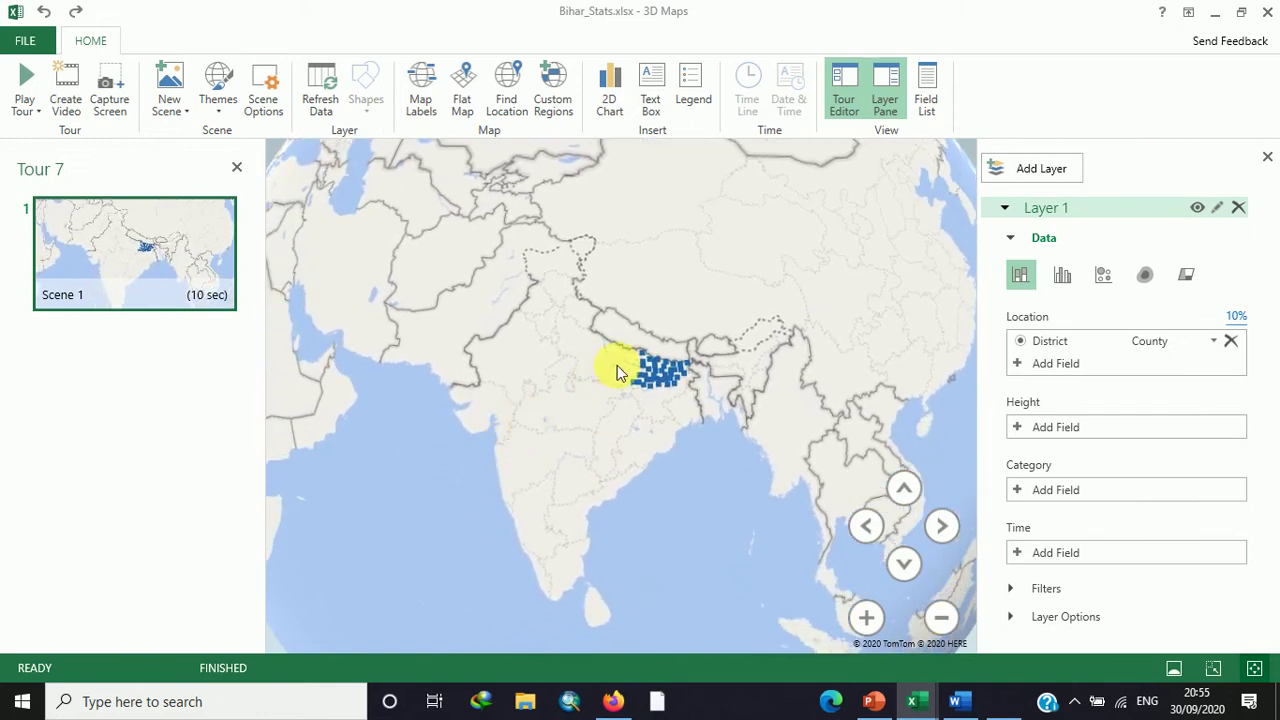
scroll(642, 372, "up", 4)
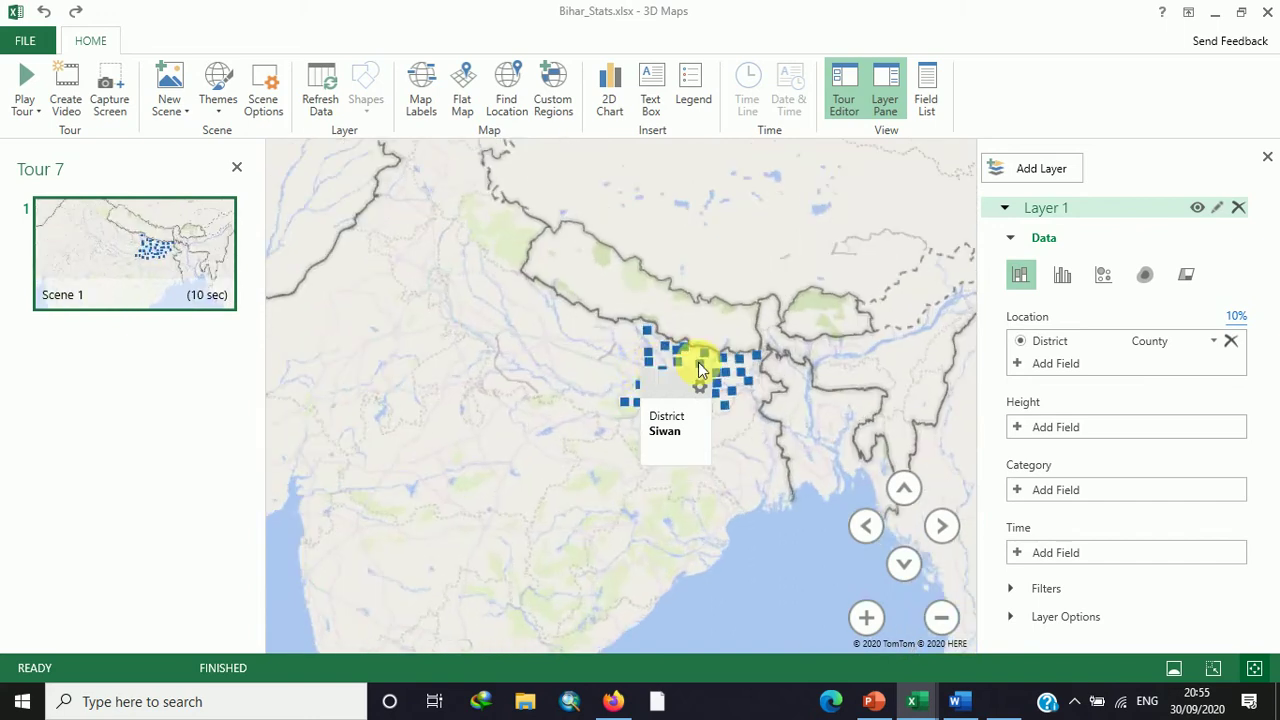
scroll(728, 416, "up", 1)
left_click_drag(728, 413, 586, 537)
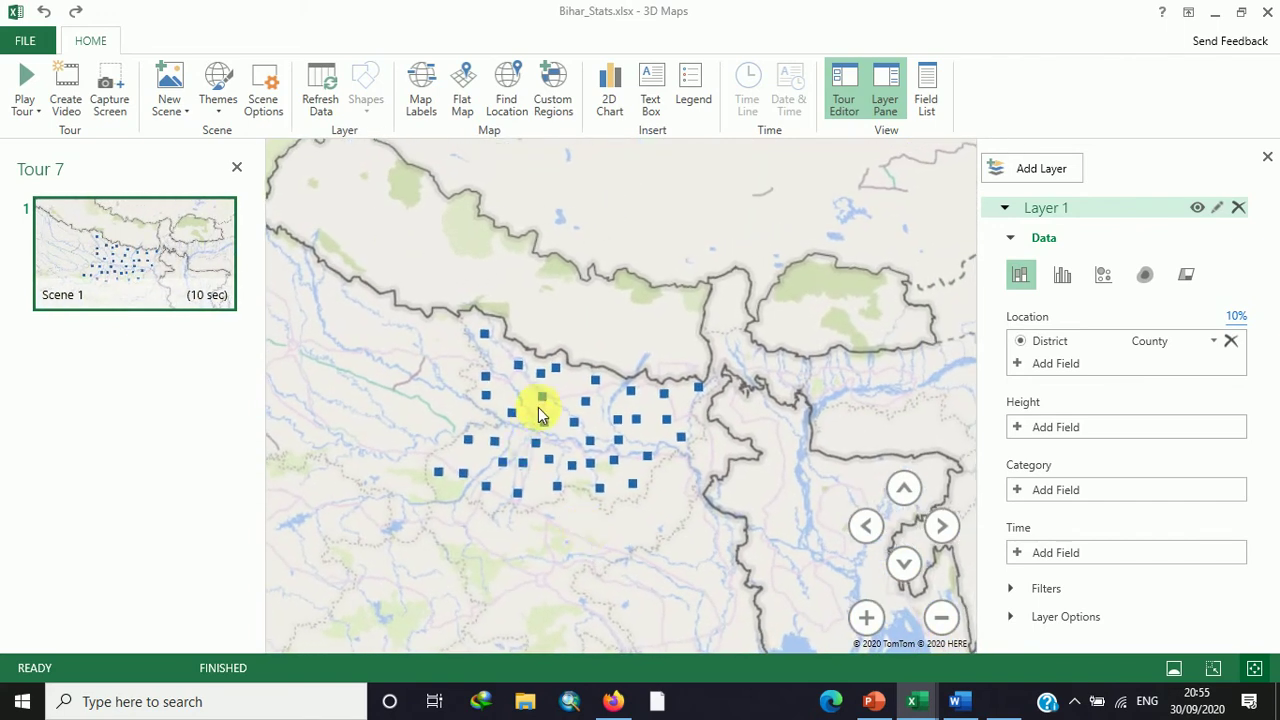
scroll(540, 402, "up", 2)
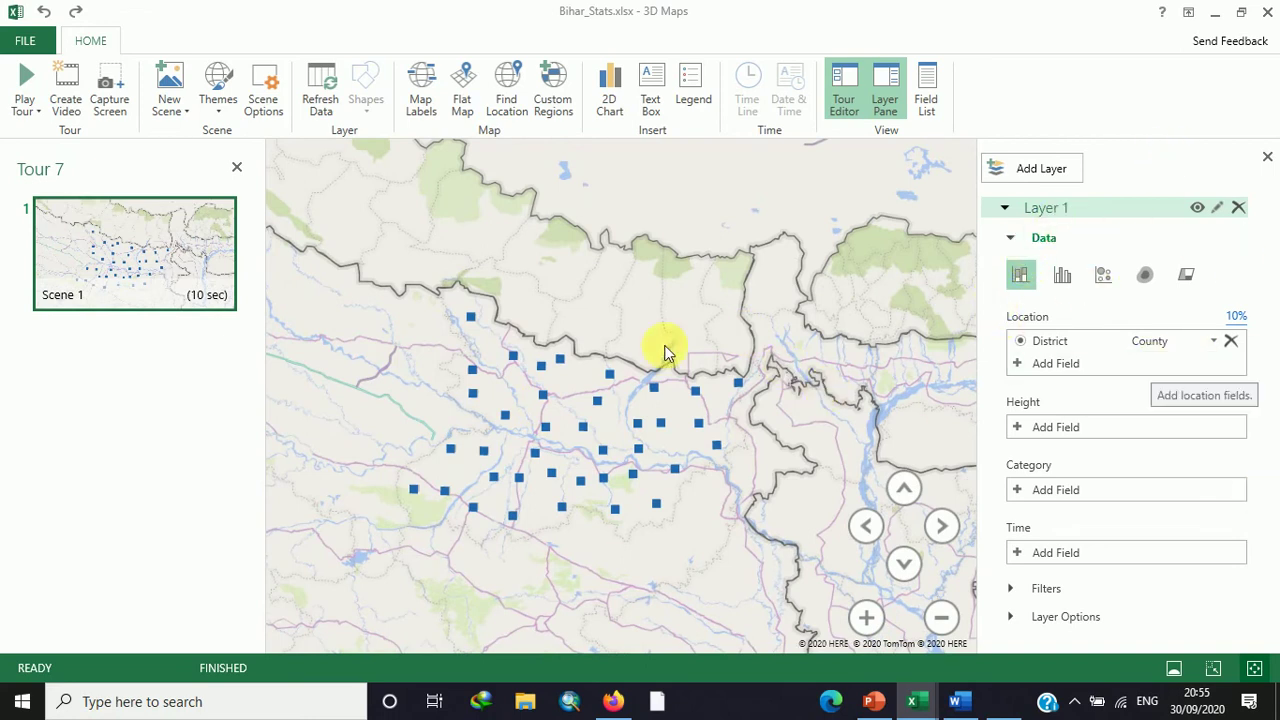
scroll(536, 428, "up", 3)
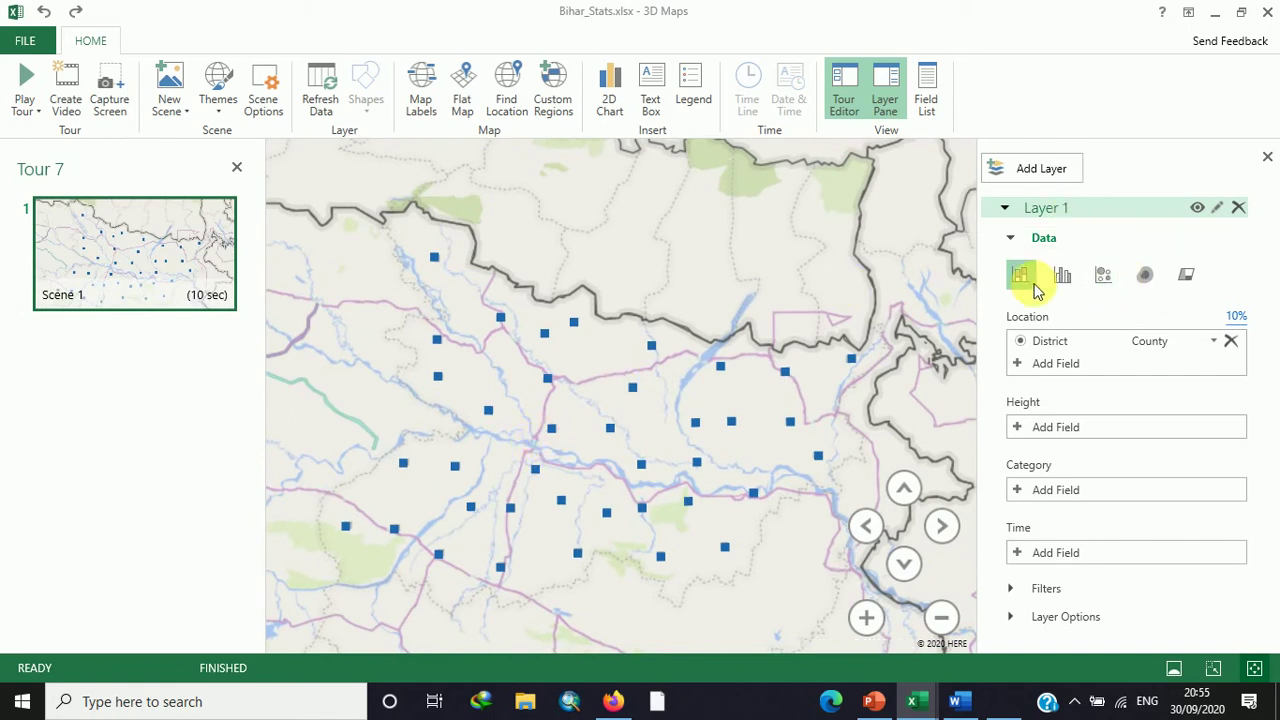
Step: Change Layer 1's visualization to bubbles and size them by the Population field
left_click(1104, 276)
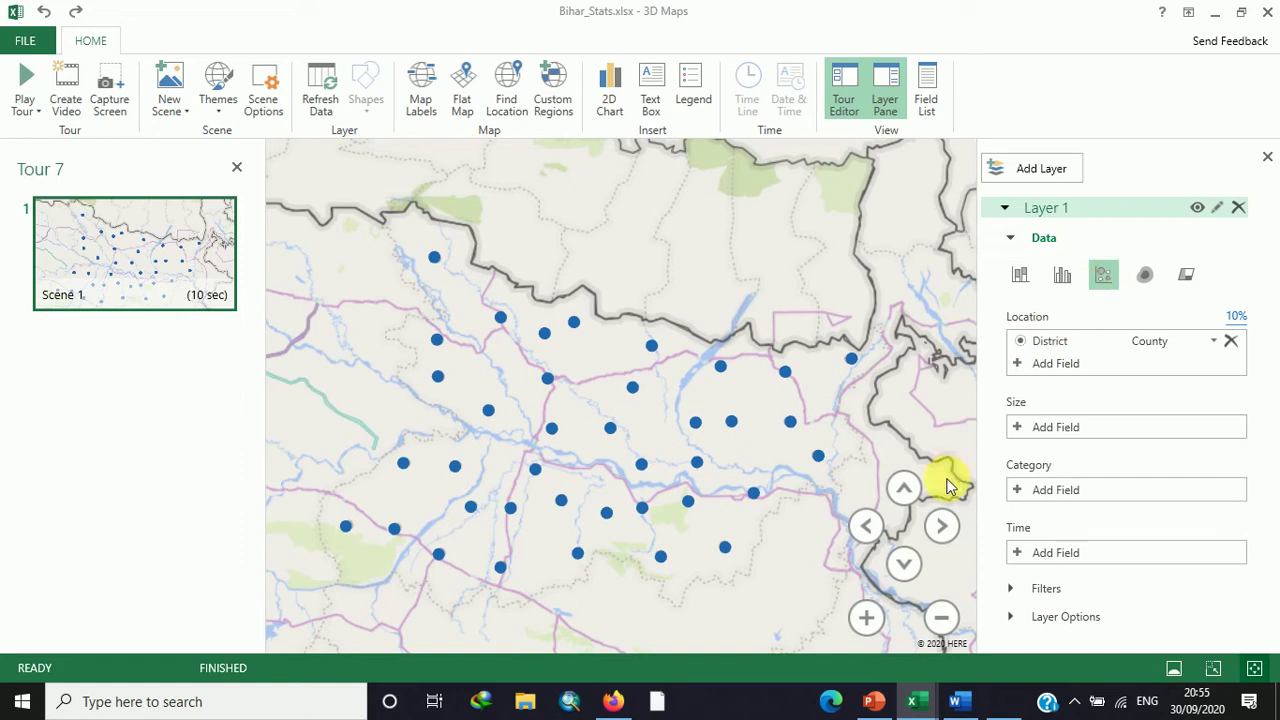
left_click(1020, 427)
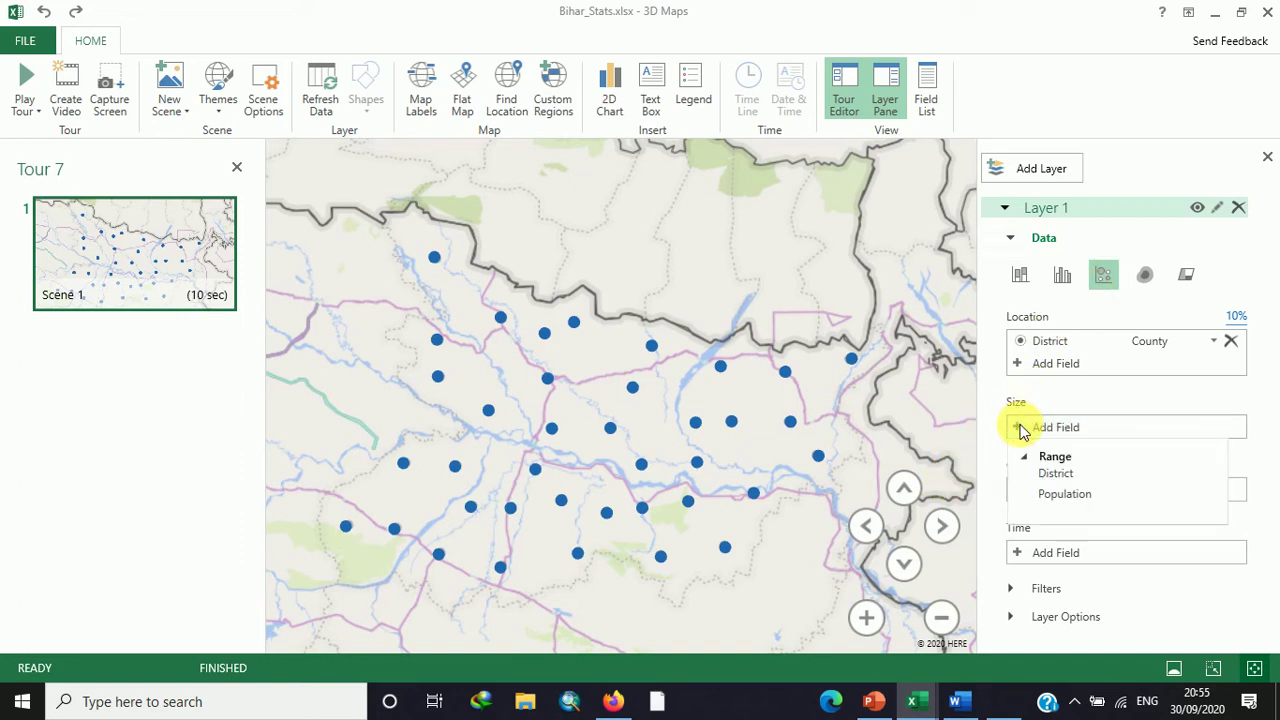
left_click(1052, 495)
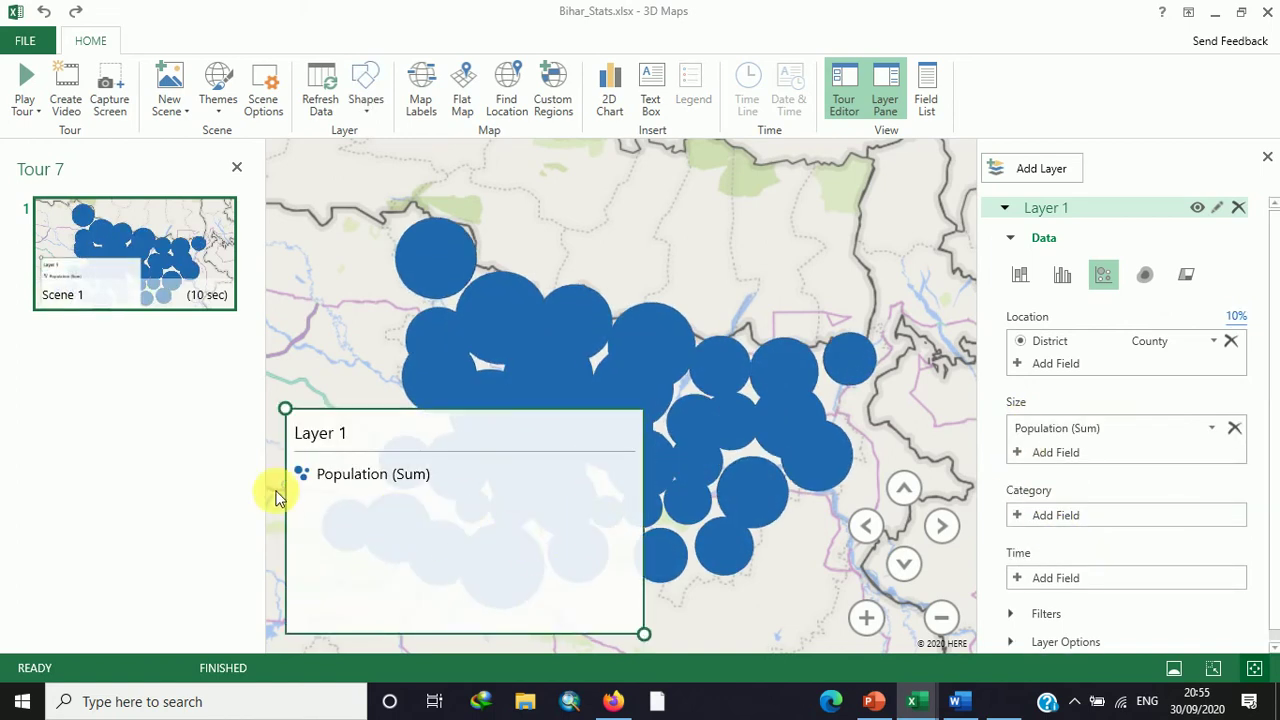
Step: Remove the Layer 1 Population (Sum) legend from the map
left_click(480, 545)
right_click(480, 545)
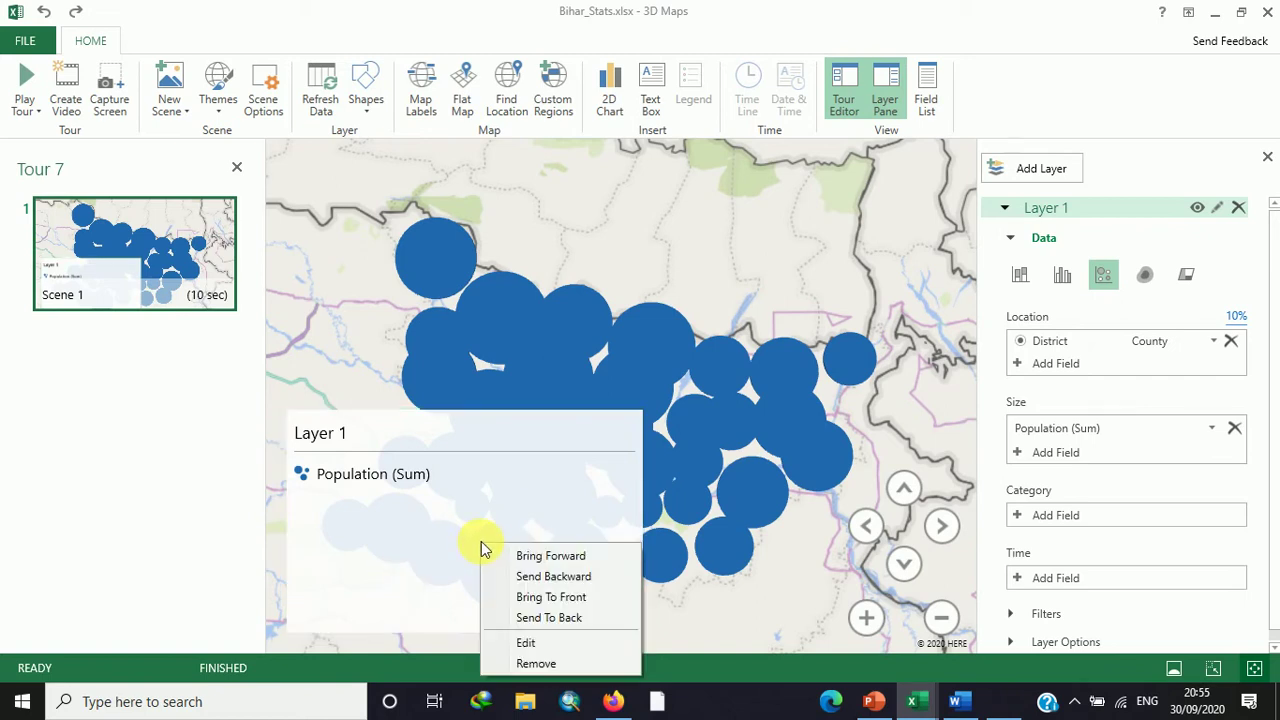
left_click(528, 663)
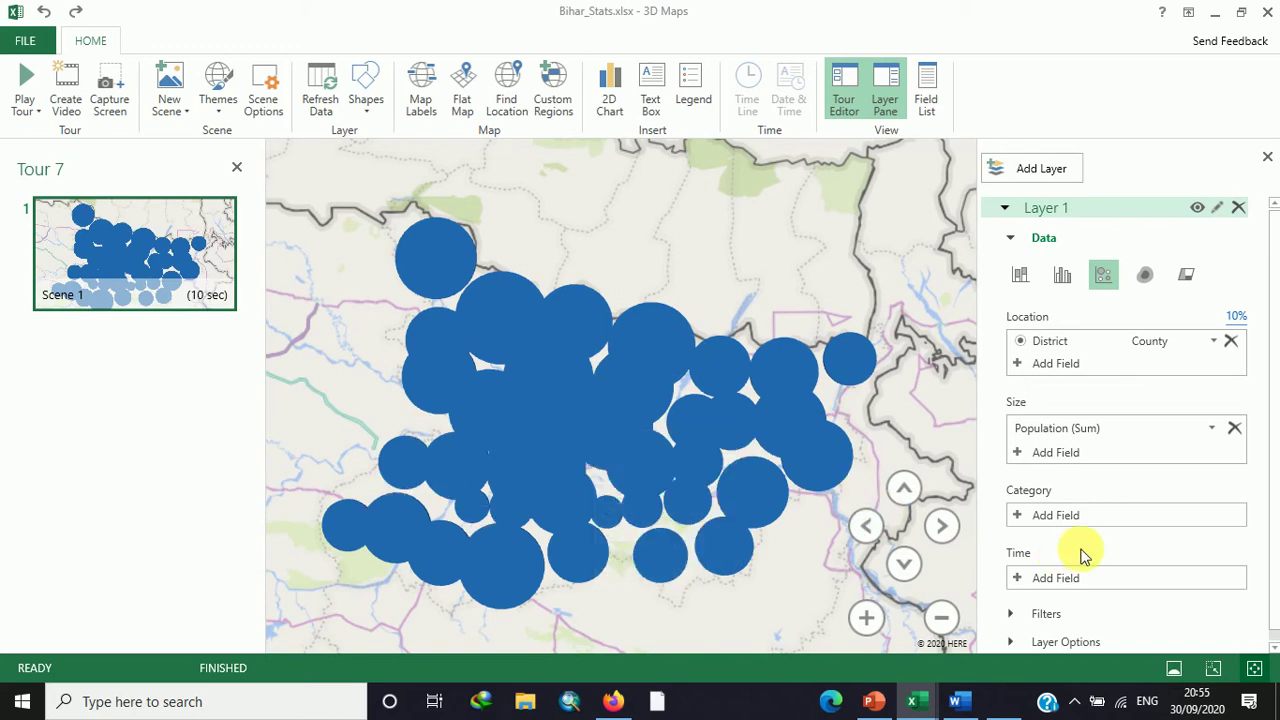
Step: Expand the layer options of Layer 1
scroll(1078, 580, "down", 1)
left_click(1068, 631)
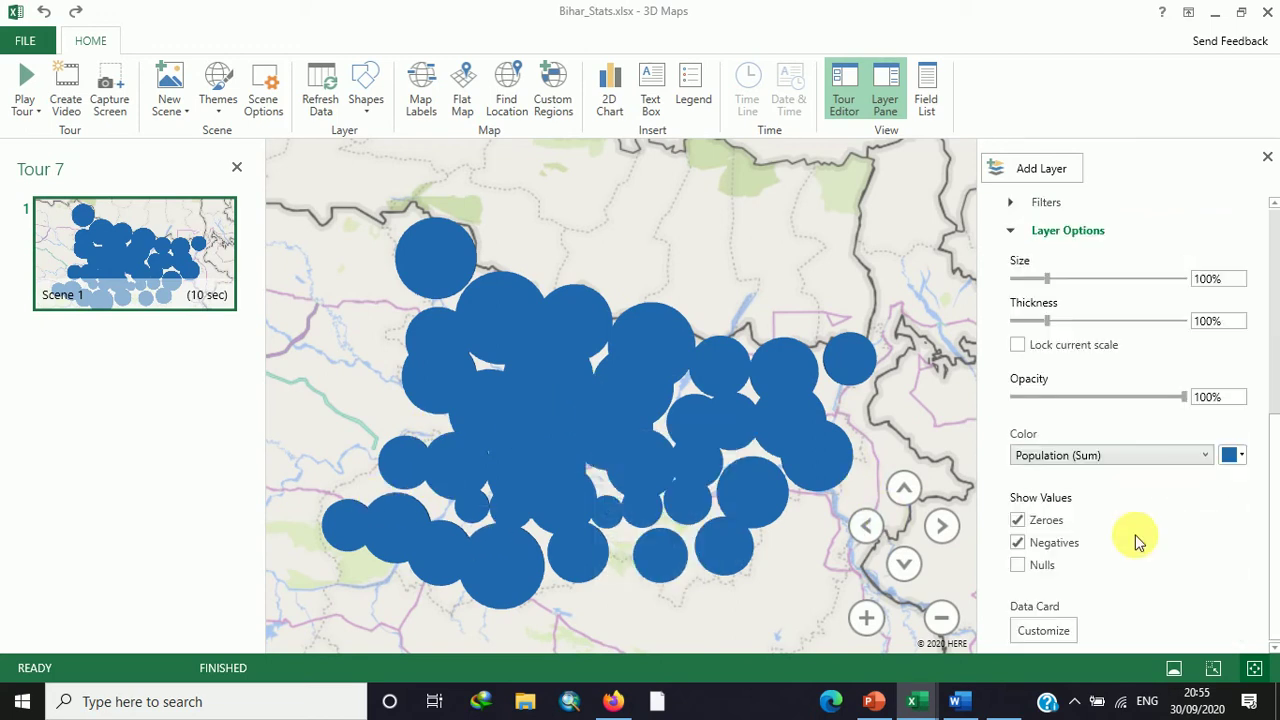